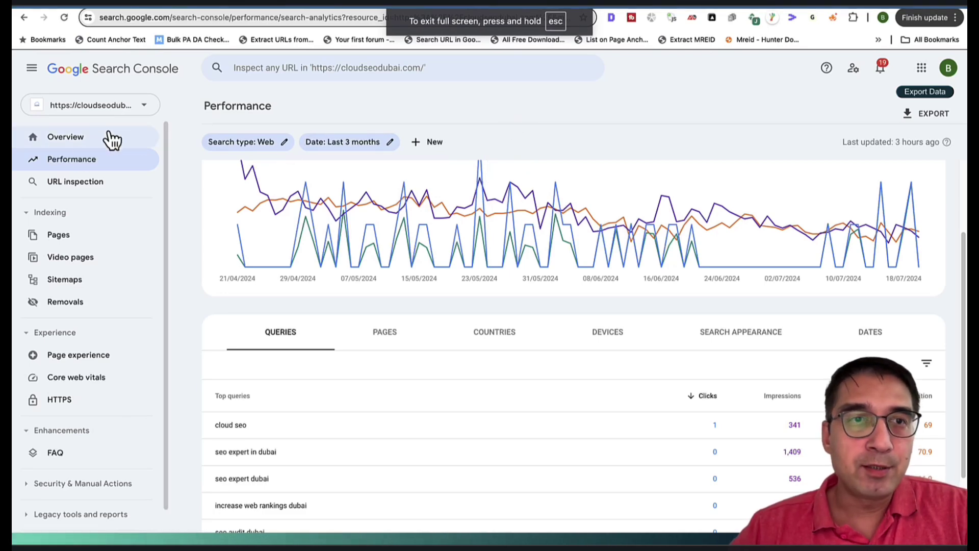
# Open the full performance report from the site overview and add average CTR and average position to the displayed metrics
pyautogui.click(79, 137)
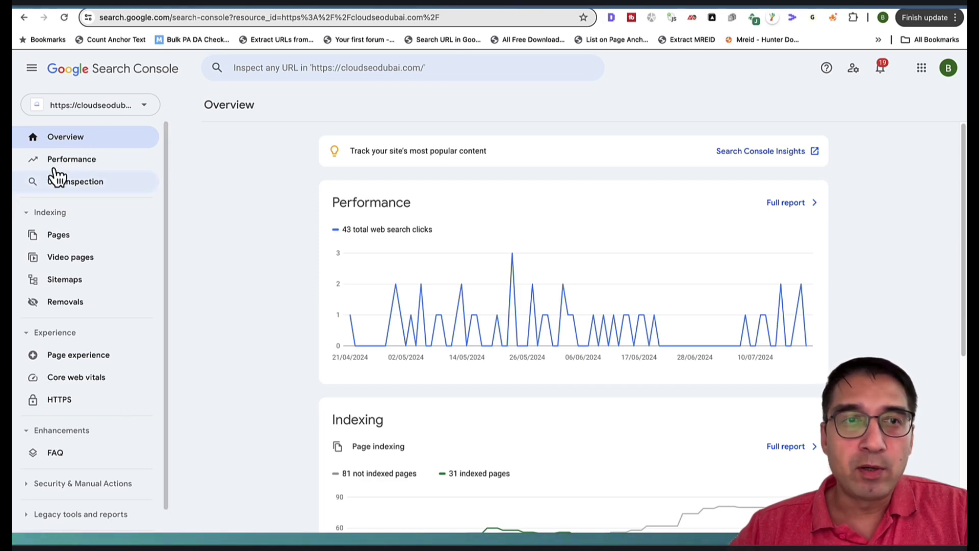
pyautogui.click(788, 204)
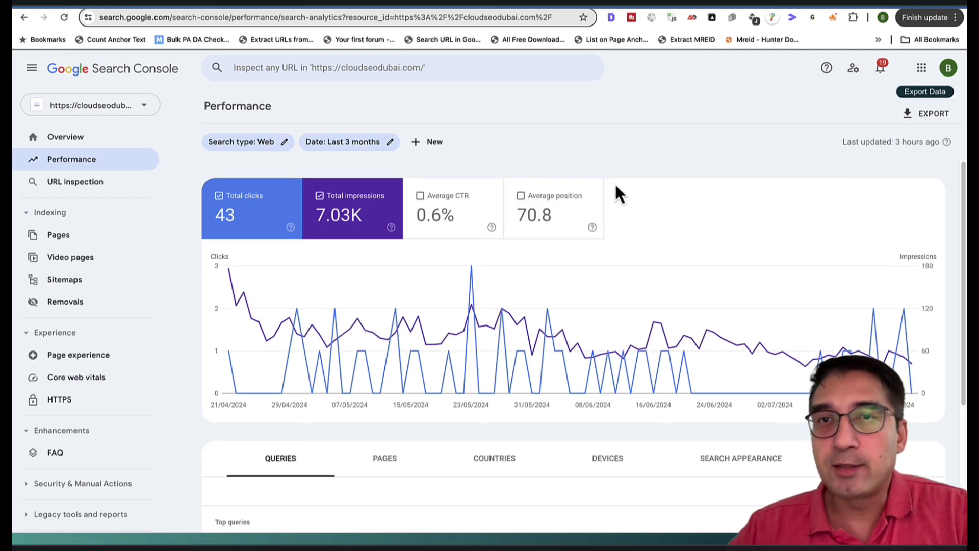
pyautogui.scroll(-5, 607, 204)
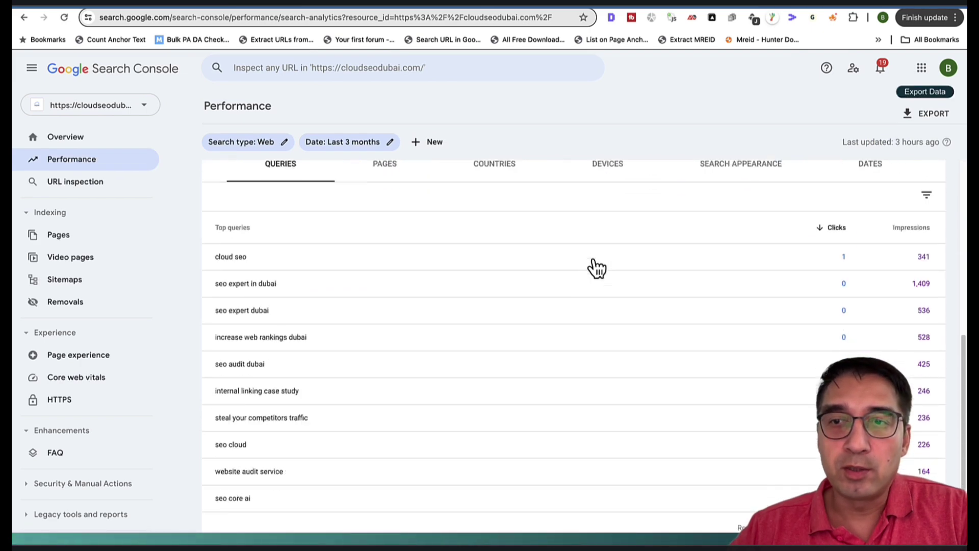
pyautogui.scroll(6, 623, 278)
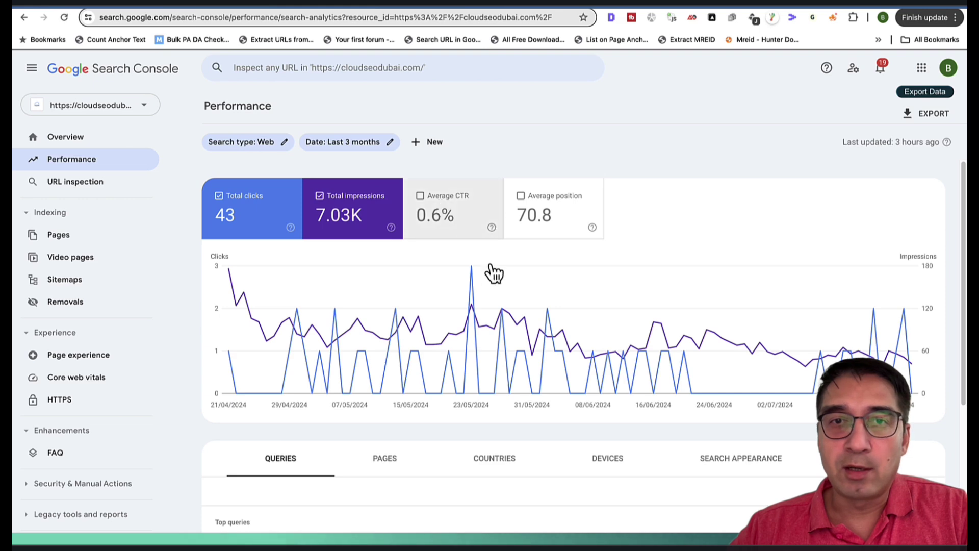
pyautogui.click(532, 216)
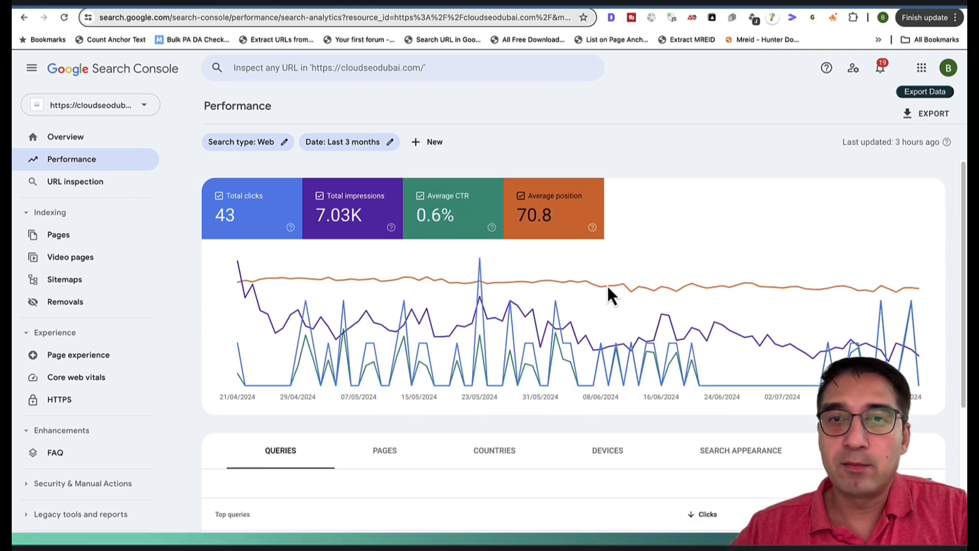
# Examine the top queries with their clicks, impressions, CTR and position, including the second page of rows, and return to the first page
pyautogui.scroll(-5, 577, 311)
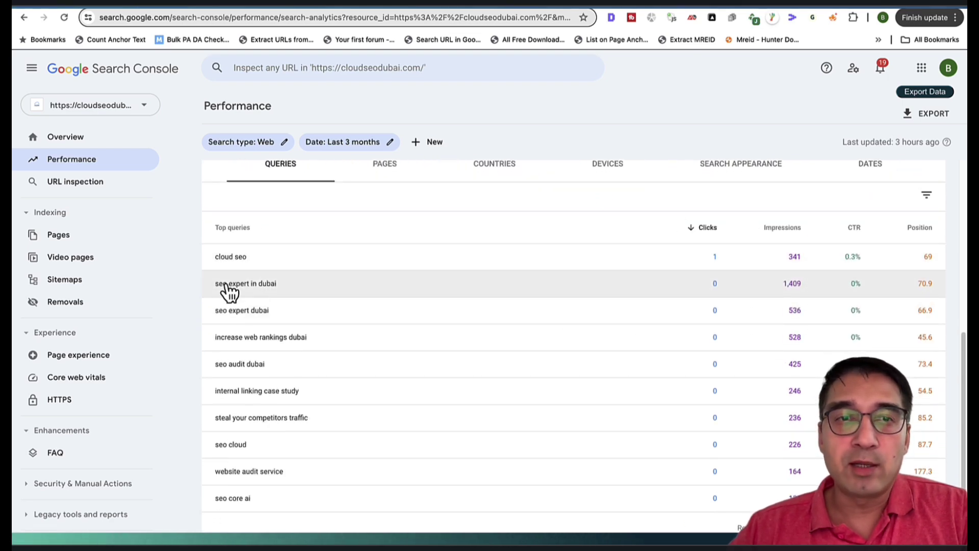
pyautogui.moveTo(214, 284); pyautogui.dragTo(284, 295)
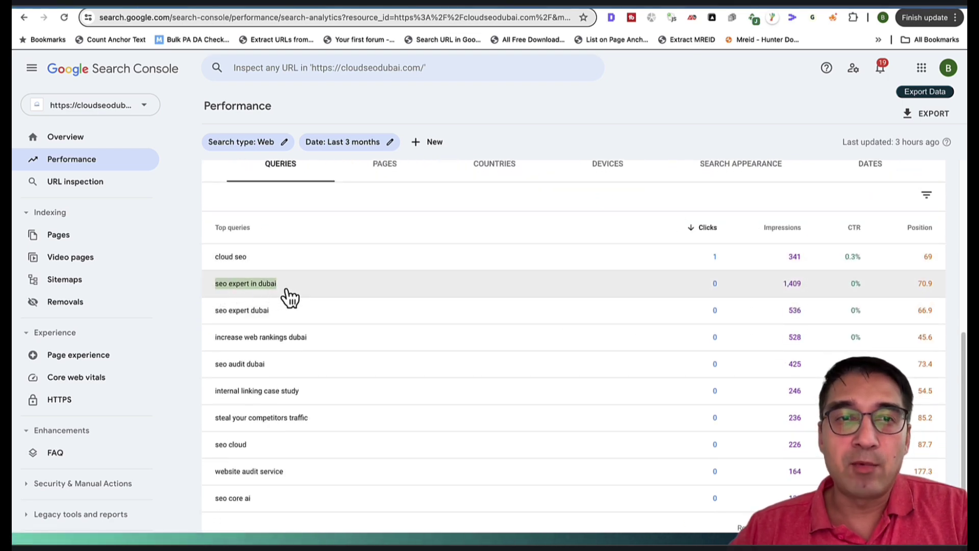
pyautogui.click(179, 310)
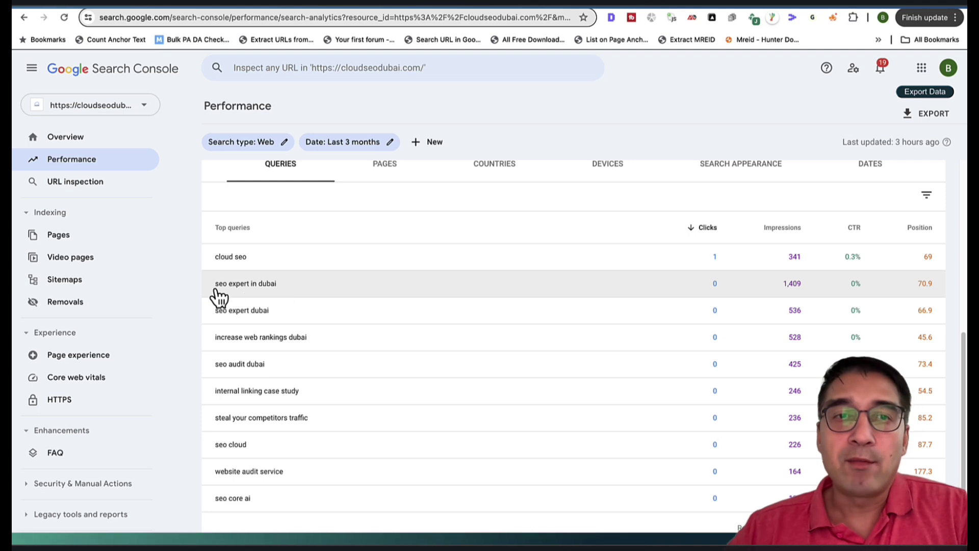
pyautogui.moveTo(216, 284); pyautogui.dragTo(289, 294)
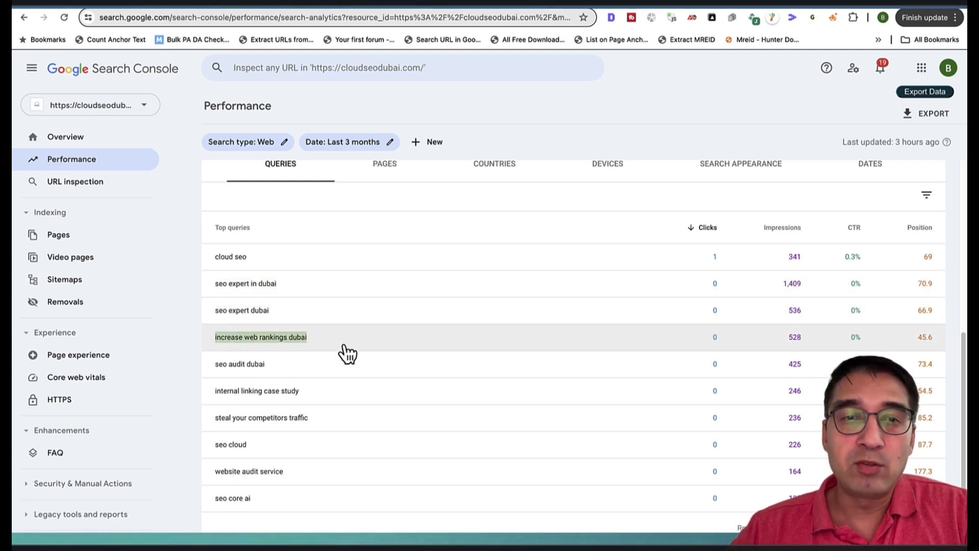
pyautogui.moveTo(188, 363); pyautogui.dragTo(322, 375)
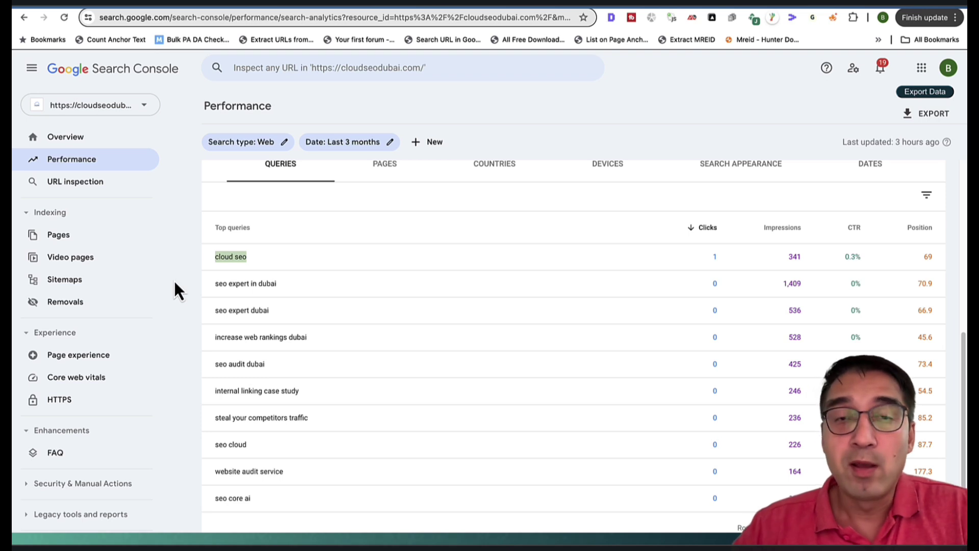
pyautogui.click(932, 527)
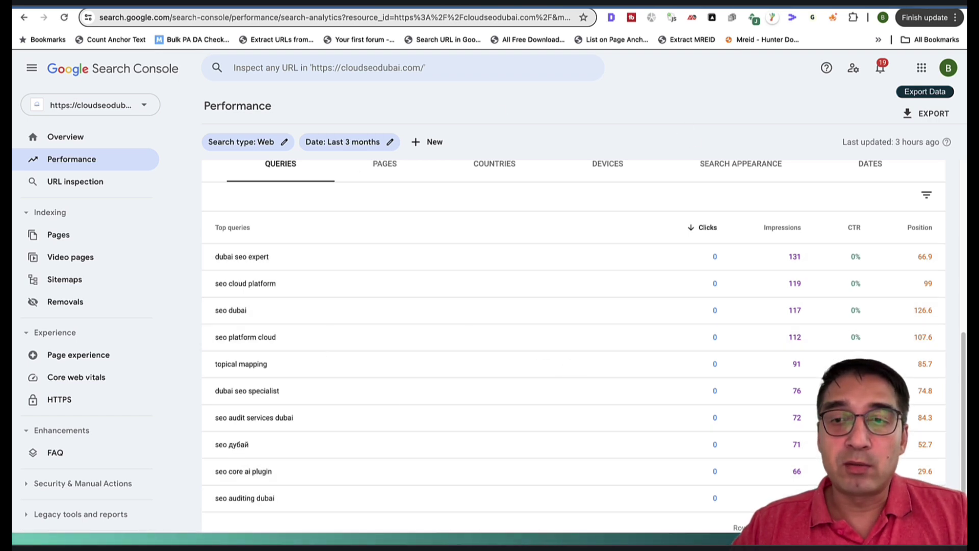
pyautogui.click(898, 527)
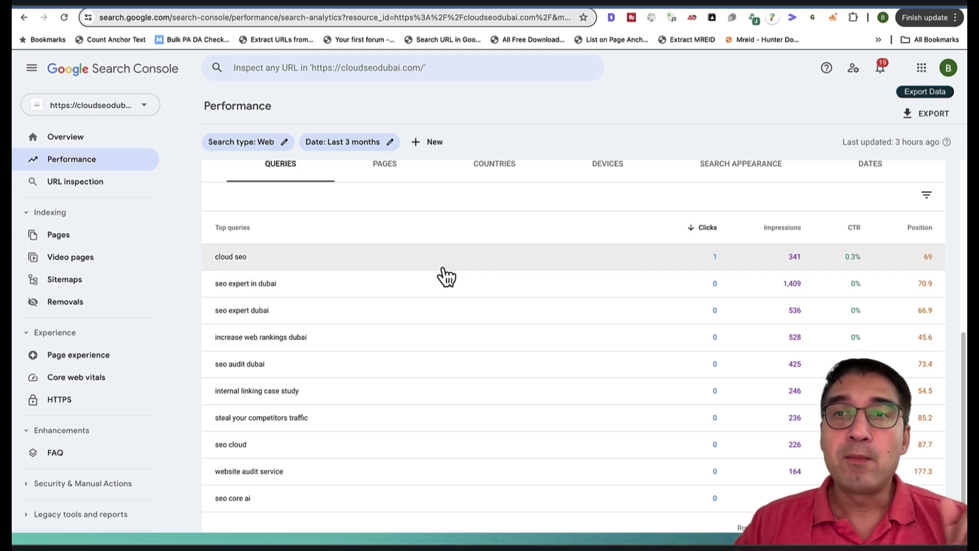
pyautogui.click(812, 17)
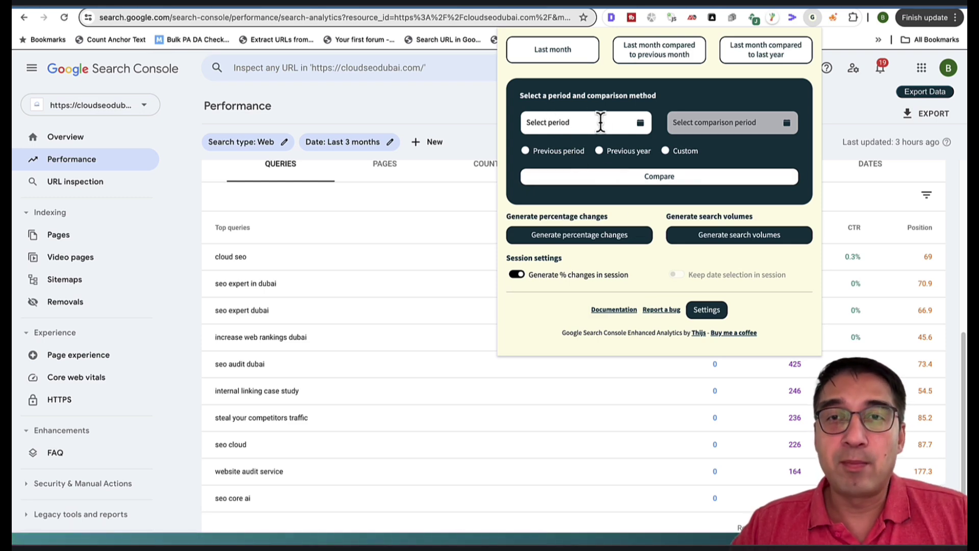
pyautogui.click(430, 117)
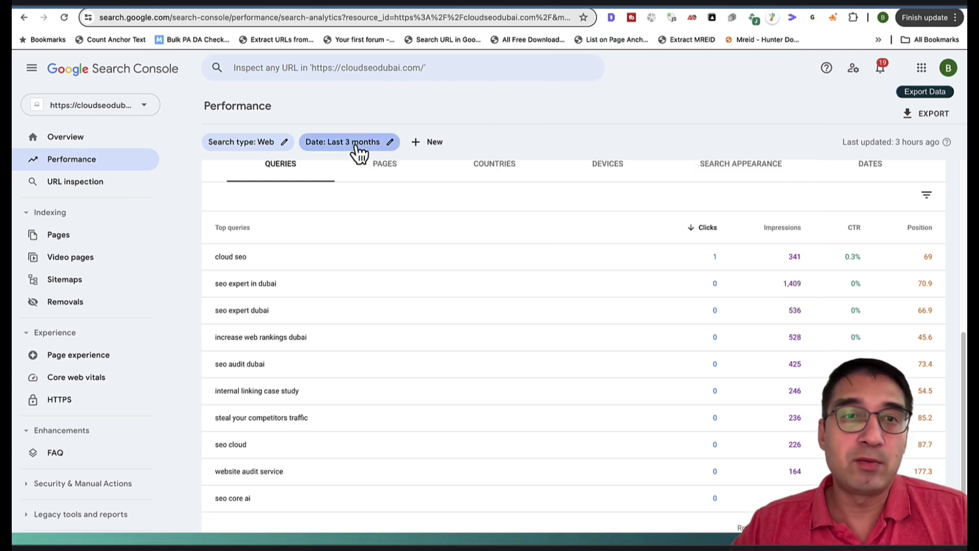
pyautogui.click(359, 151)
pyautogui.click(557, 97)
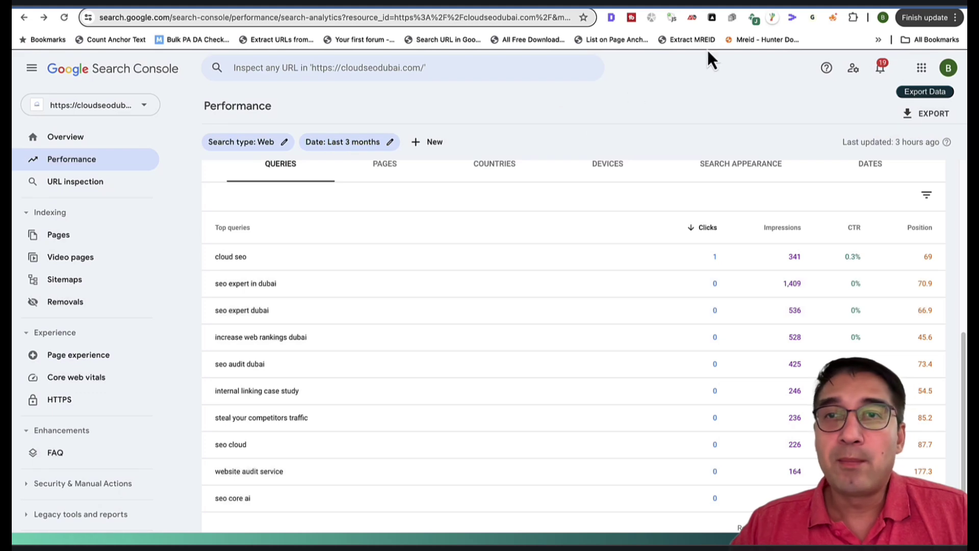
pyautogui.click(833, 18)
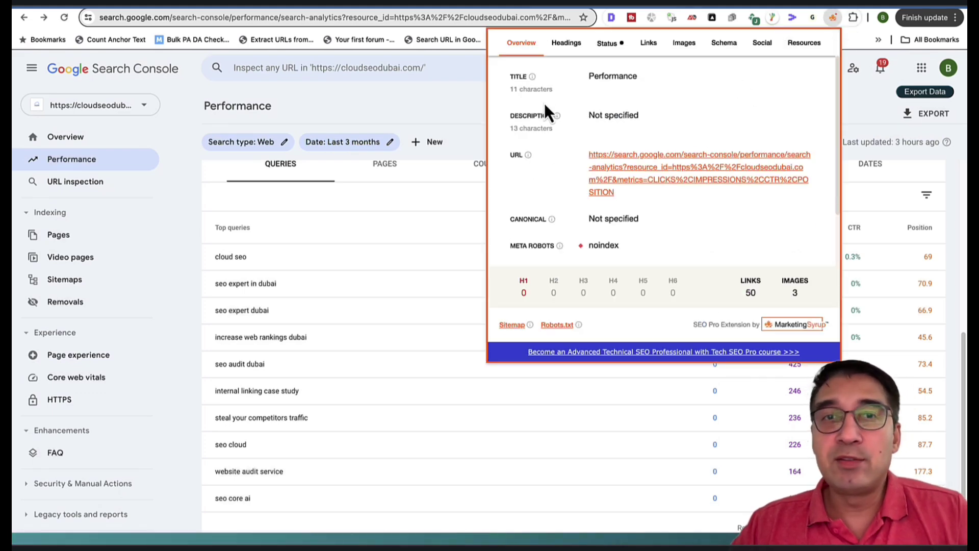
pyautogui.click(496, 95)
# Compare last month's performance with the same month last year using the Google Search Console Enhanced Analytics extension
pyautogui.click(812, 18)
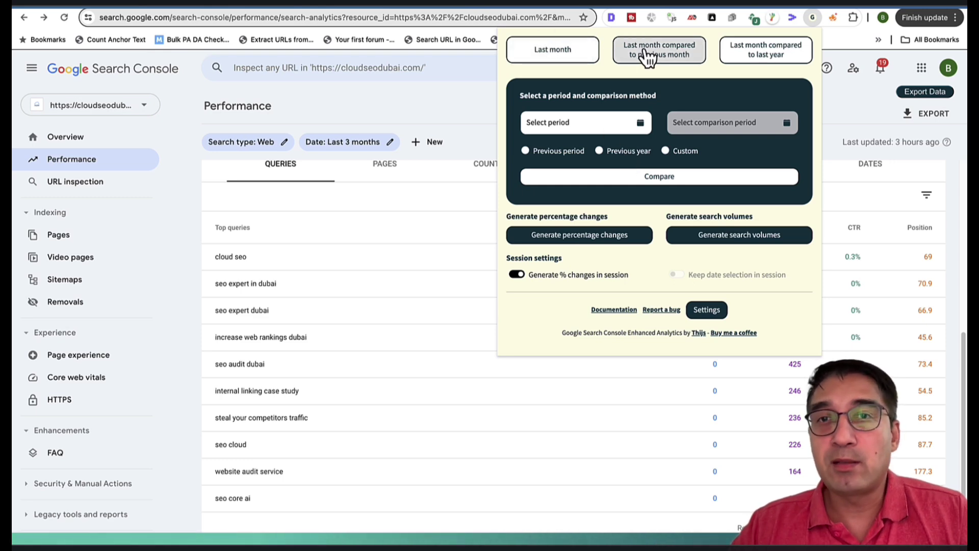
pyautogui.click(753, 57)
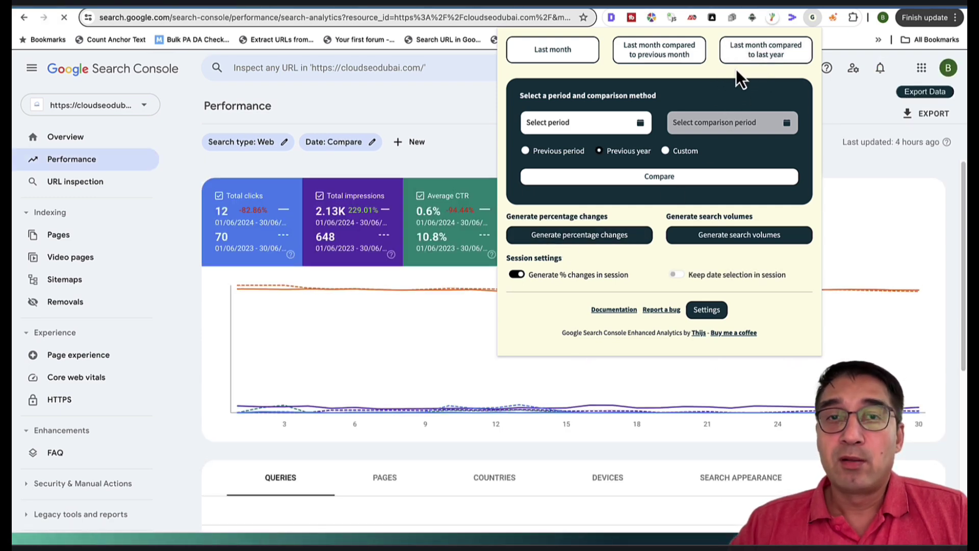
pyautogui.click(438, 106)
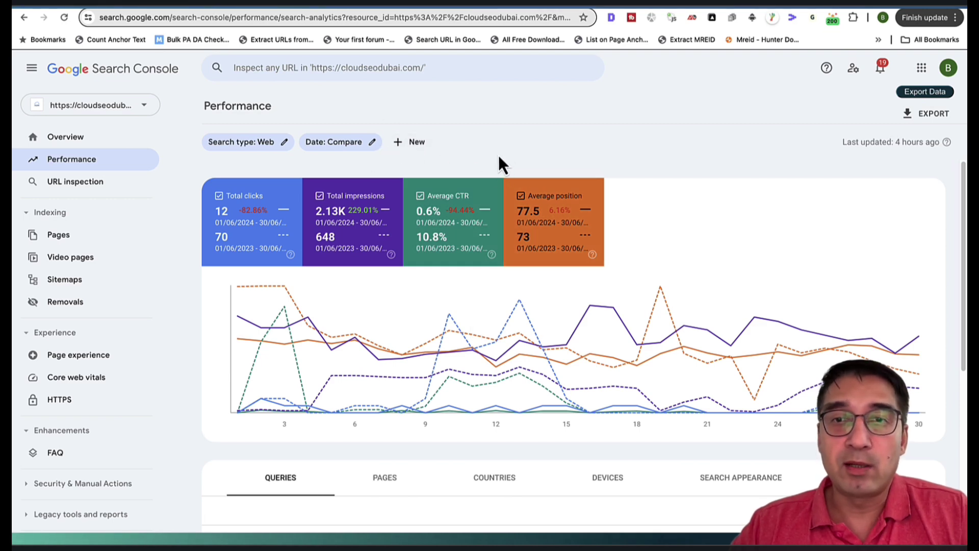
# Examine the year-over-year impressions differences per query, highlighting those for "seo expert dubai" and "seo audit dubai"
pyautogui.scroll(-5, 525, 212)
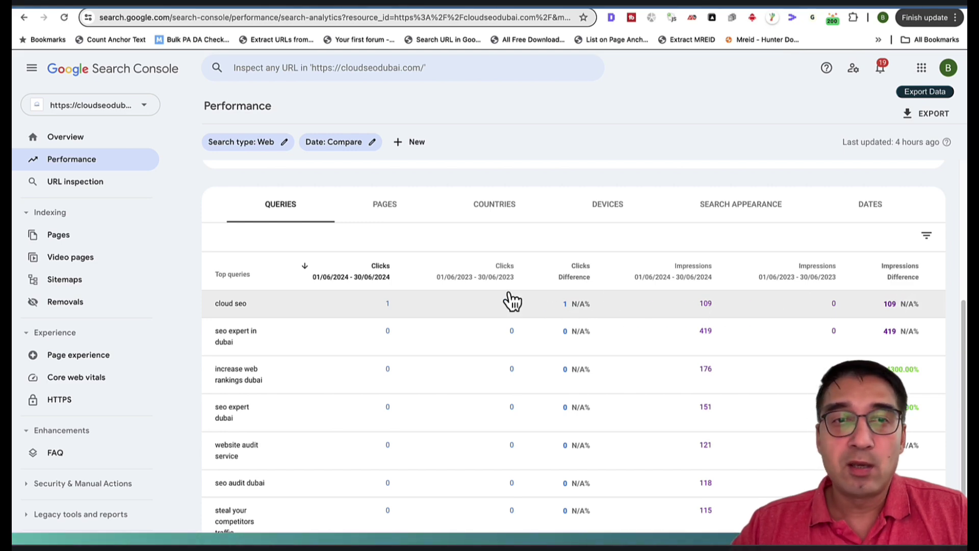
pyautogui.scroll(-3, 372, 305)
pyautogui.scroll(2, 372, 292)
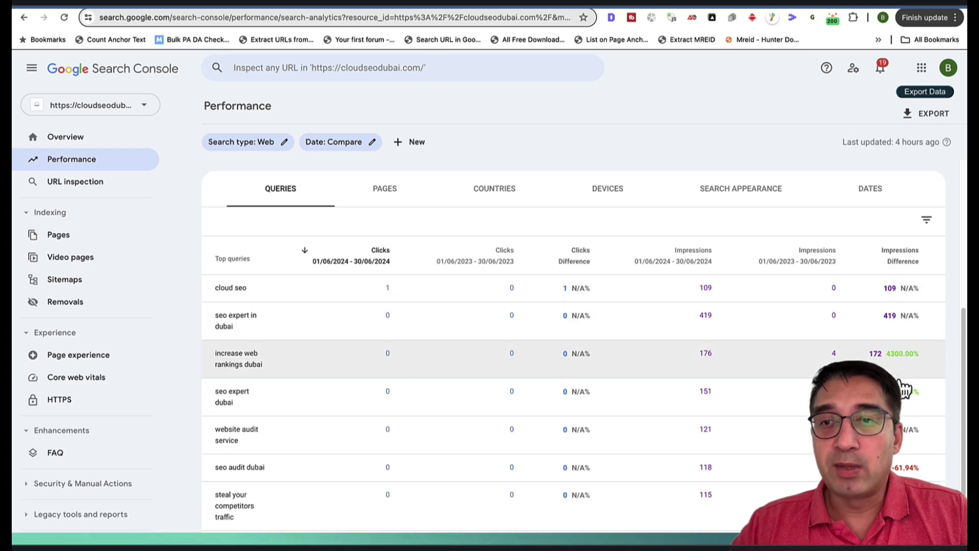
pyautogui.scroll(-2, 899, 378)
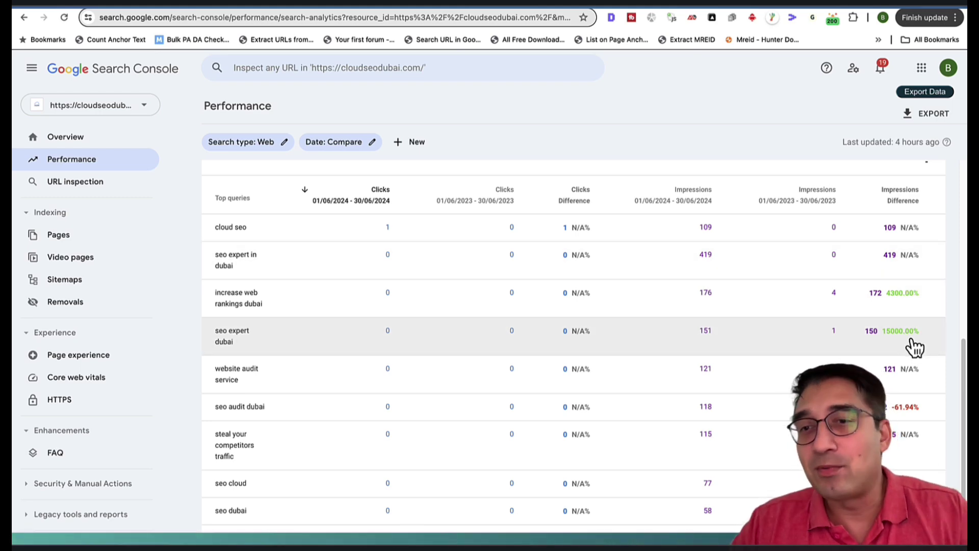
pyautogui.moveTo(884, 338); pyautogui.dragTo(927, 338)
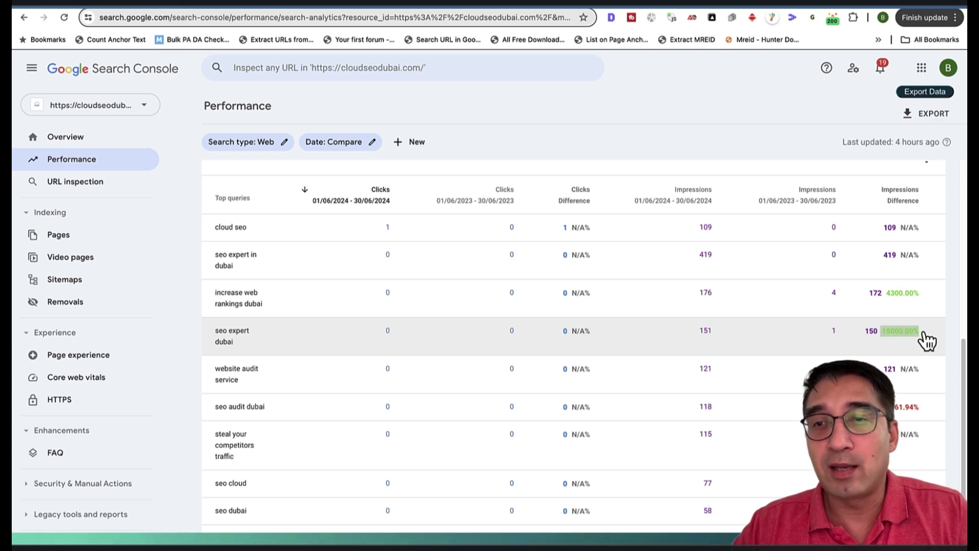
pyautogui.click(779, 156)
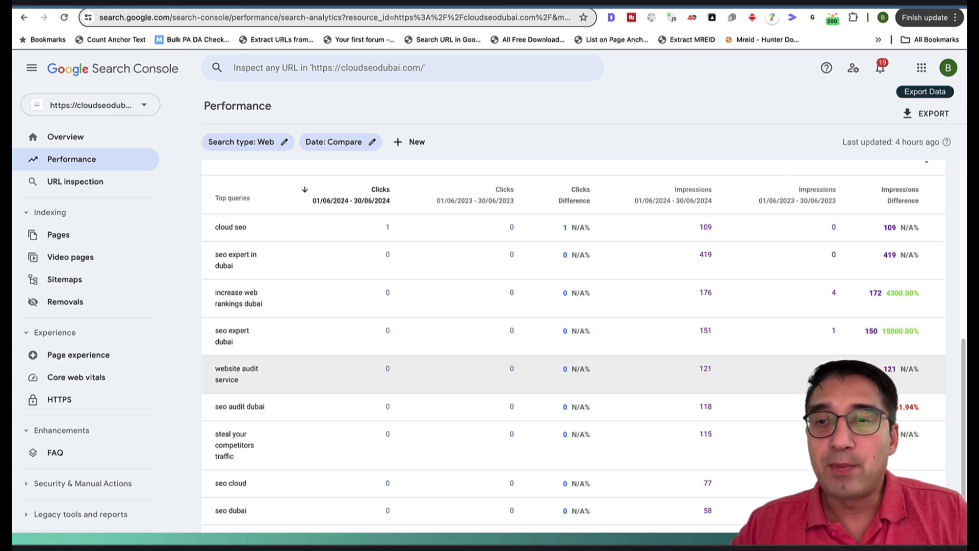
pyautogui.scroll(-1, 573, 337)
pyautogui.moveTo(924, 348); pyautogui.dragTo(878, 356)
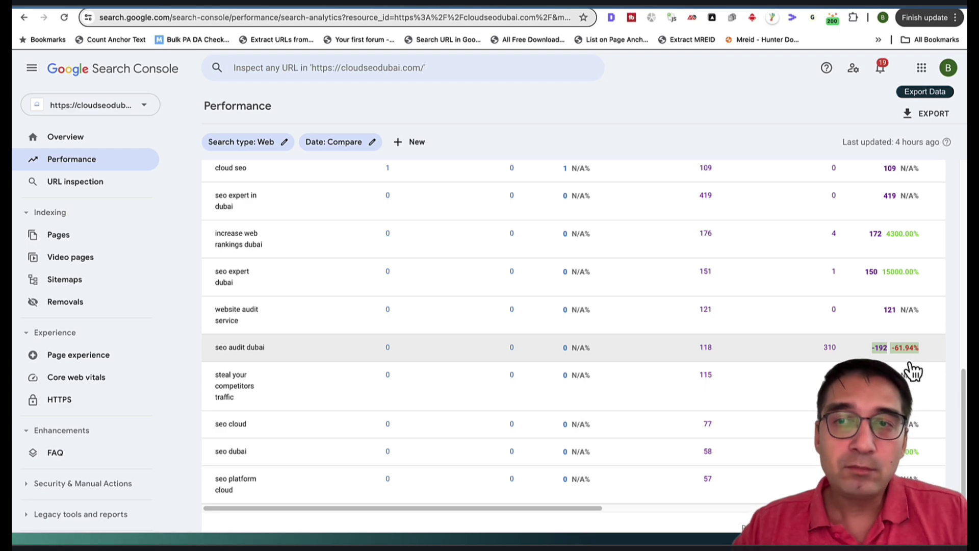
pyautogui.click(879, 350)
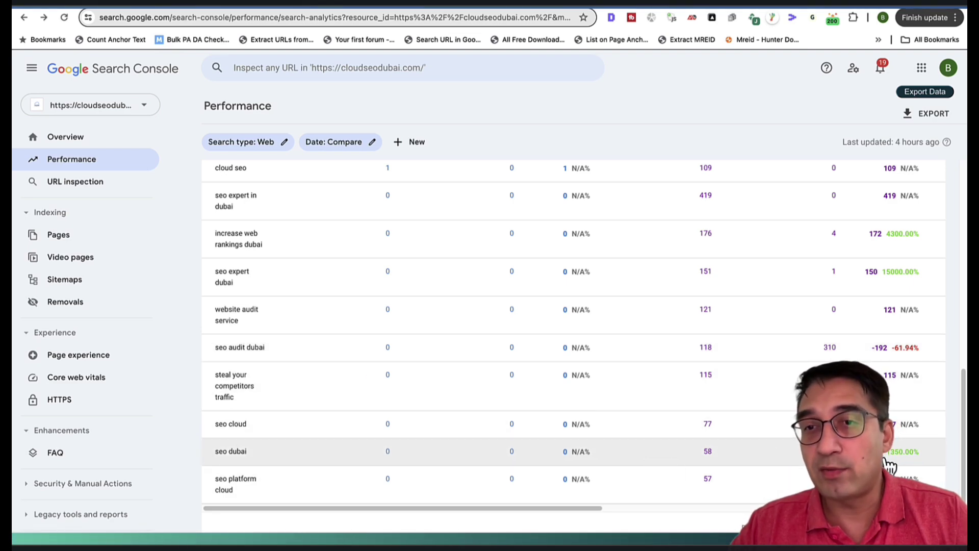
# Reverse the query table's sort order on June 2024 clicks and restore the descending order
pyautogui.scroll(1, 889, 464)
pyautogui.scroll(2, 890, 464)
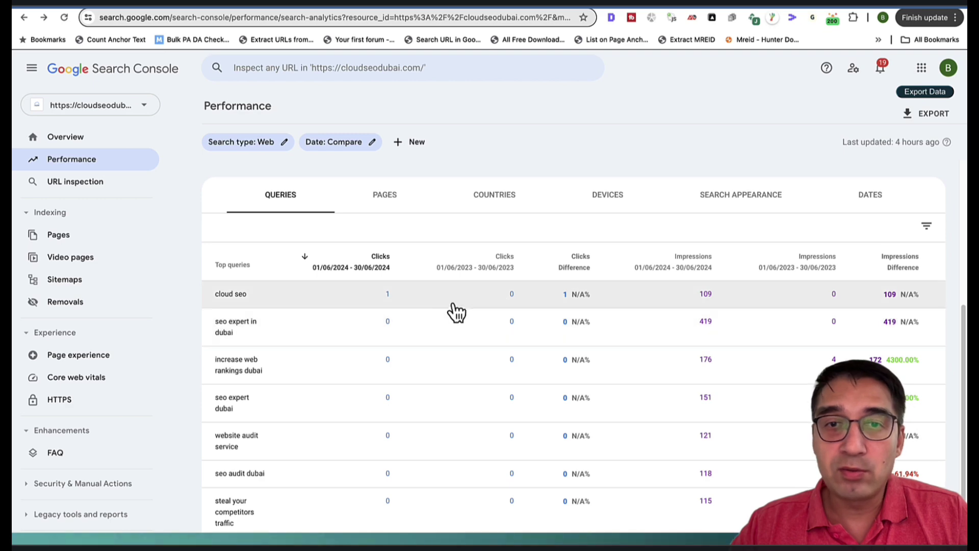
pyautogui.scroll(-2, 454, 310)
pyautogui.scroll(1, 510, 306)
pyautogui.scroll(-1, 504, 300)
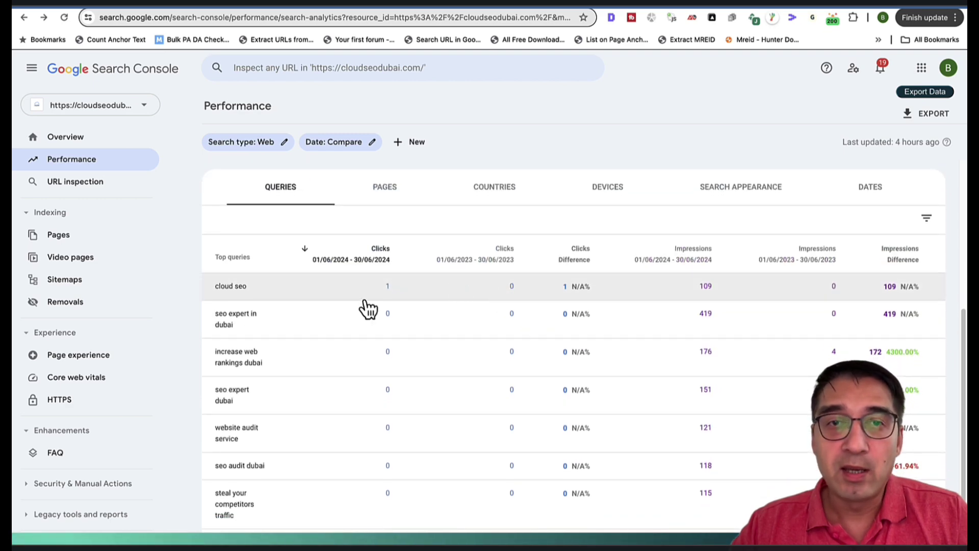
pyautogui.scroll(-1, 663, 291)
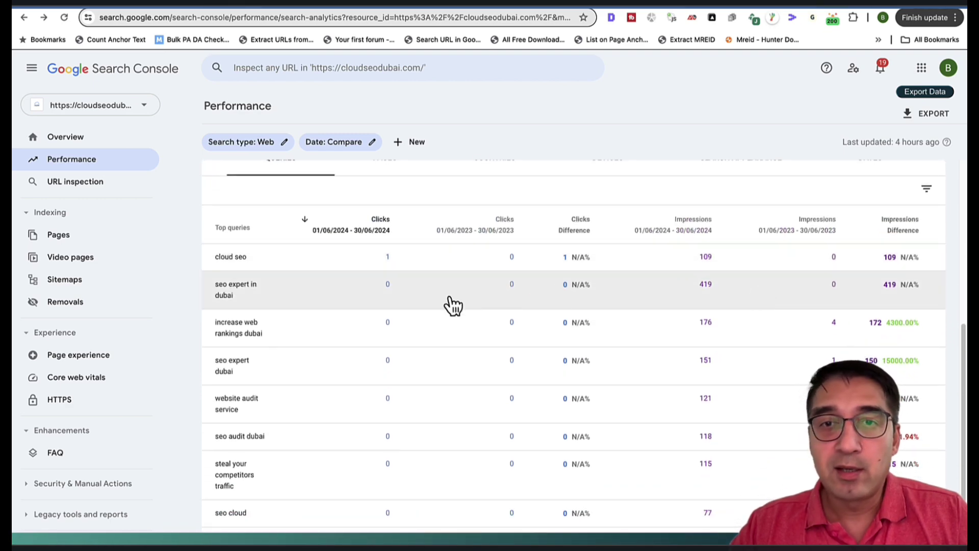
pyautogui.scroll(-1, 453, 305)
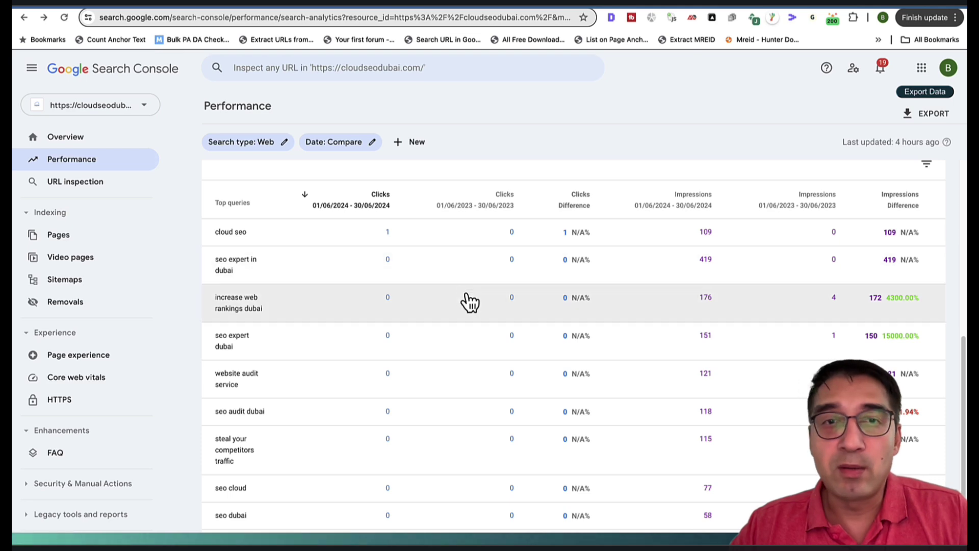
pyautogui.click(370, 207)
pyautogui.click(382, 202)
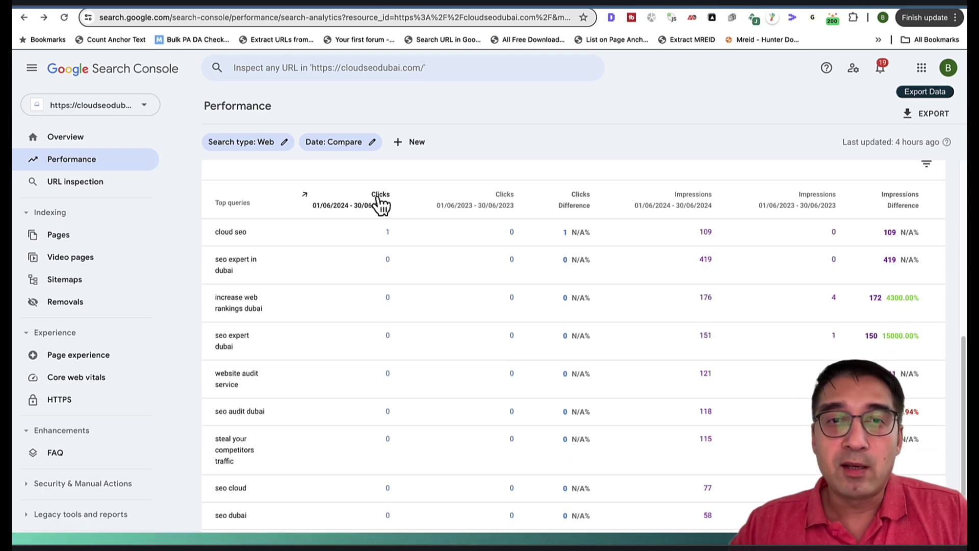
# Review the clicks and impressions columns of the compared queries from the first row to the last
pyautogui.scroll(-2, 389, 289)
pyautogui.scroll(3, 605, 297)
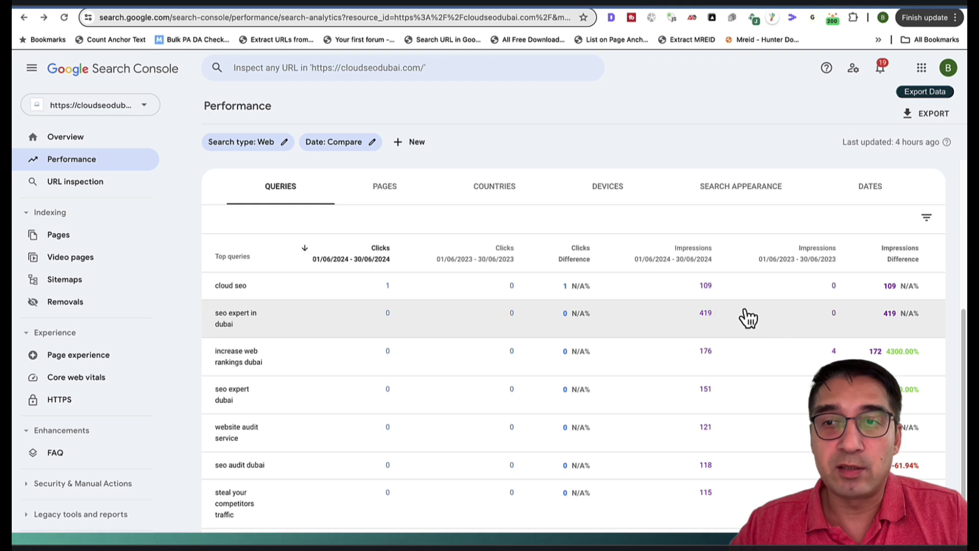
pyautogui.scroll(-2, 714, 331)
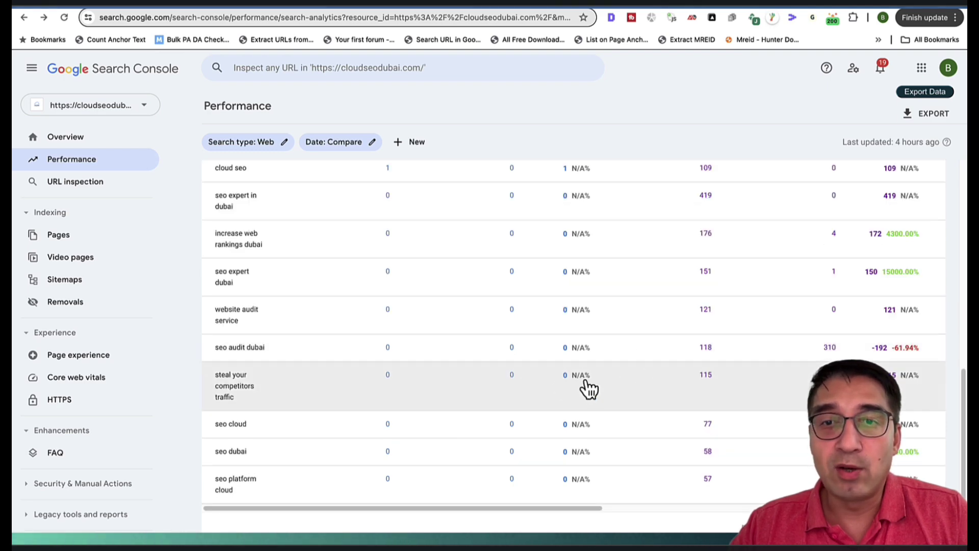
pyautogui.scroll(2, 492, 369)
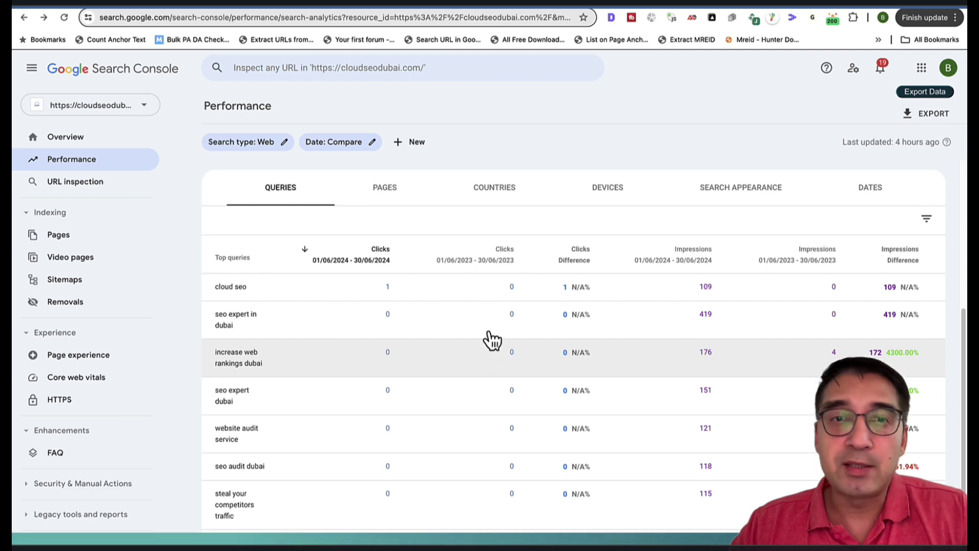
pyautogui.scroll(-2, 477, 338)
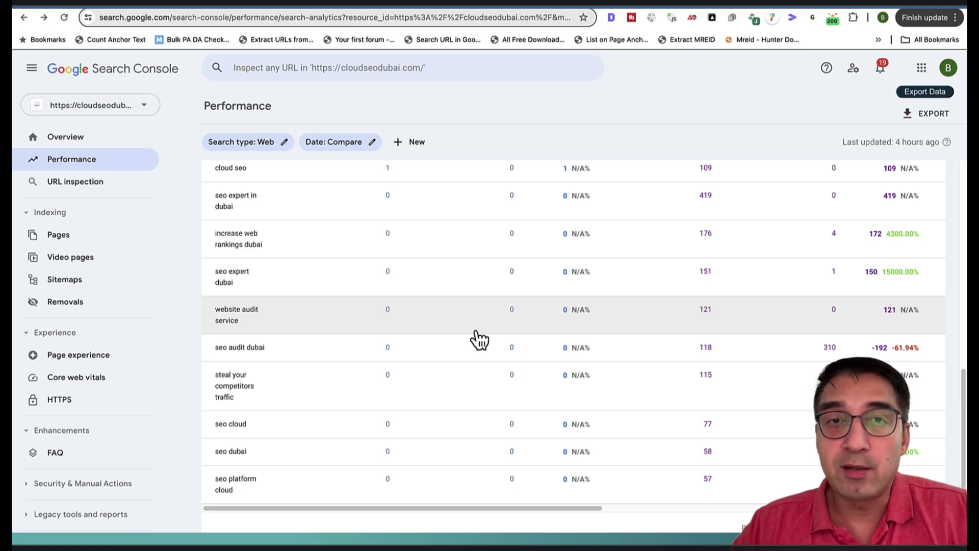
pyautogui.scroll(6, 478, 337)
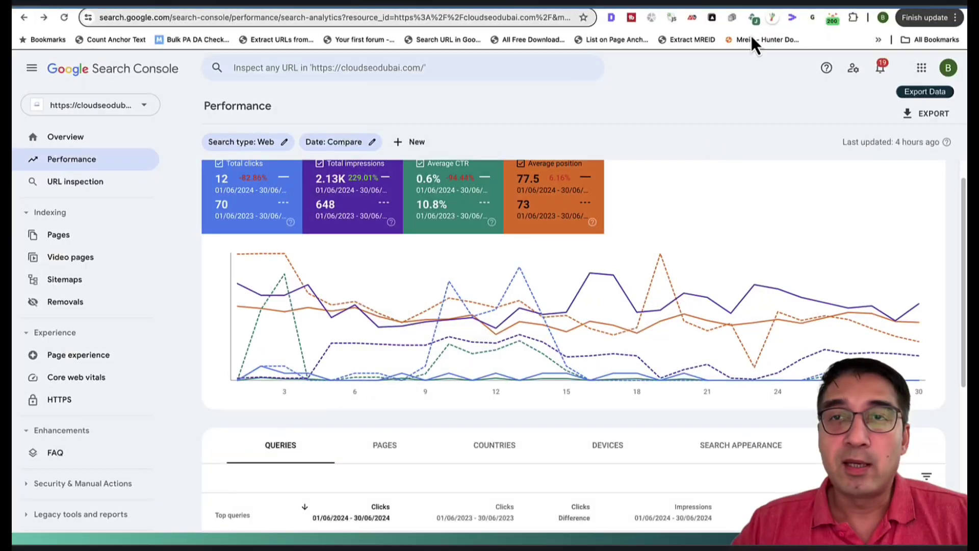
pyautogui.click(812, 18)
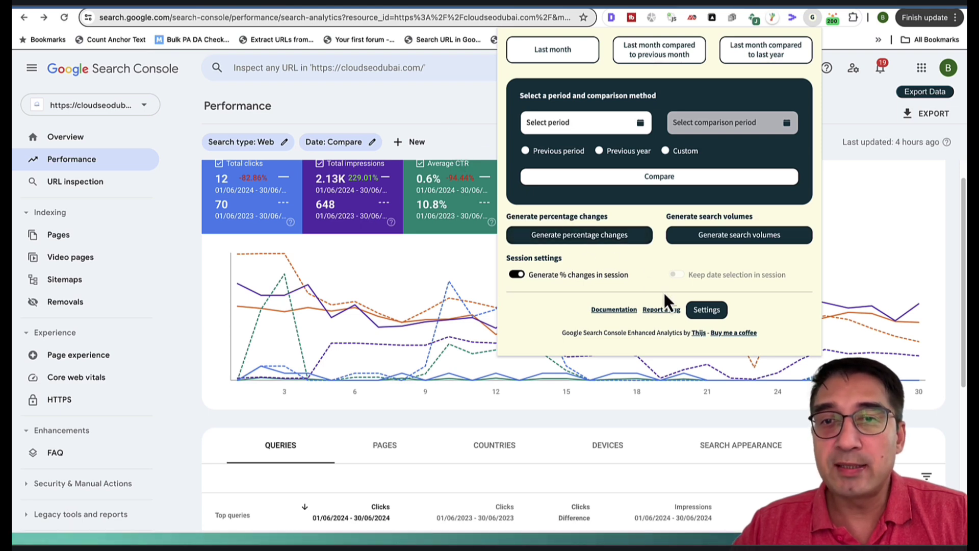
pyautogui.click(466, 123)
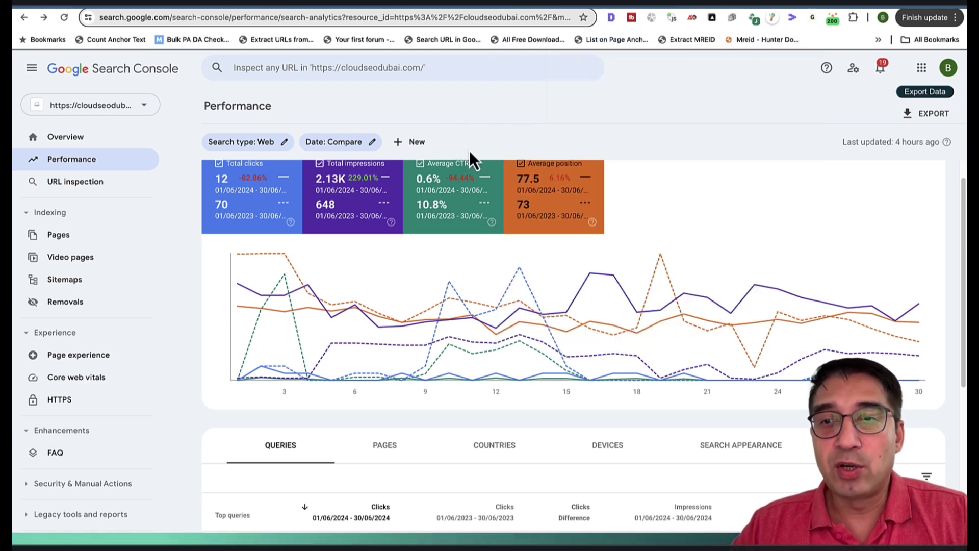
# Examine the compared queries' impressions, CTR and position columns for June 2024 against June 2023, through to the position difference
pyautogui.scroll(-6, 591, 285)
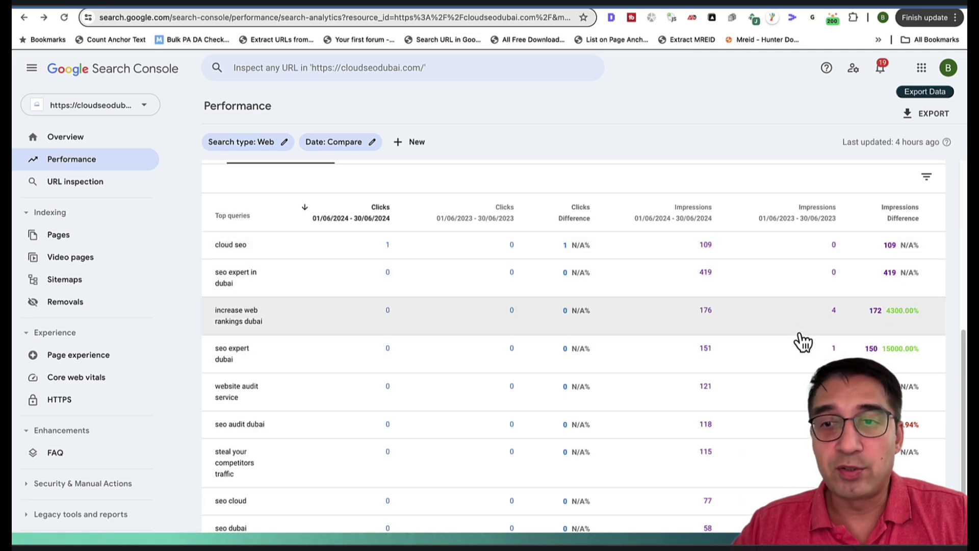
pyautogui.scroll(-2, 811, 428)
pyautogui.scroll(2, 734, 439)
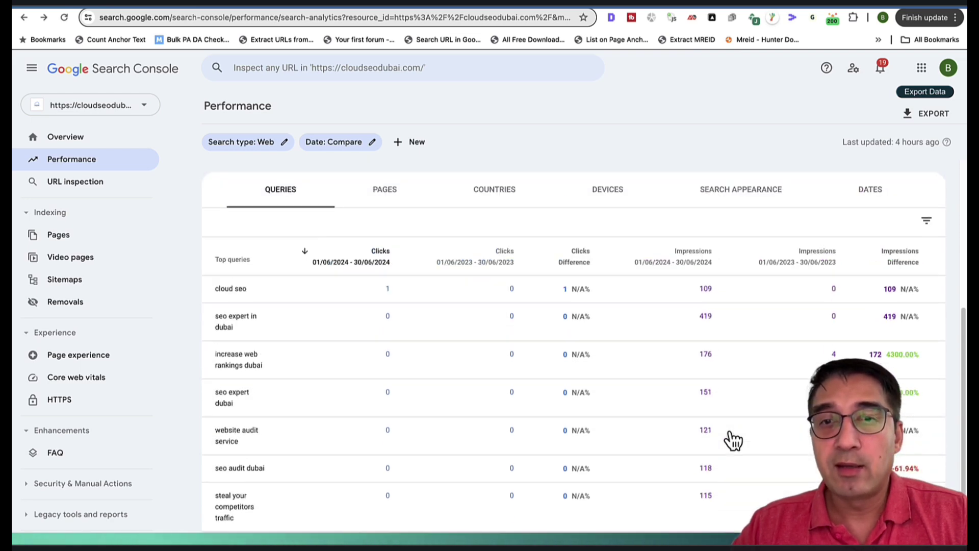
pyautogui.scroll(-2, 734, 439)
pyautogui.moveTo(573, 506); pyautogui.dragTo(856, 507)
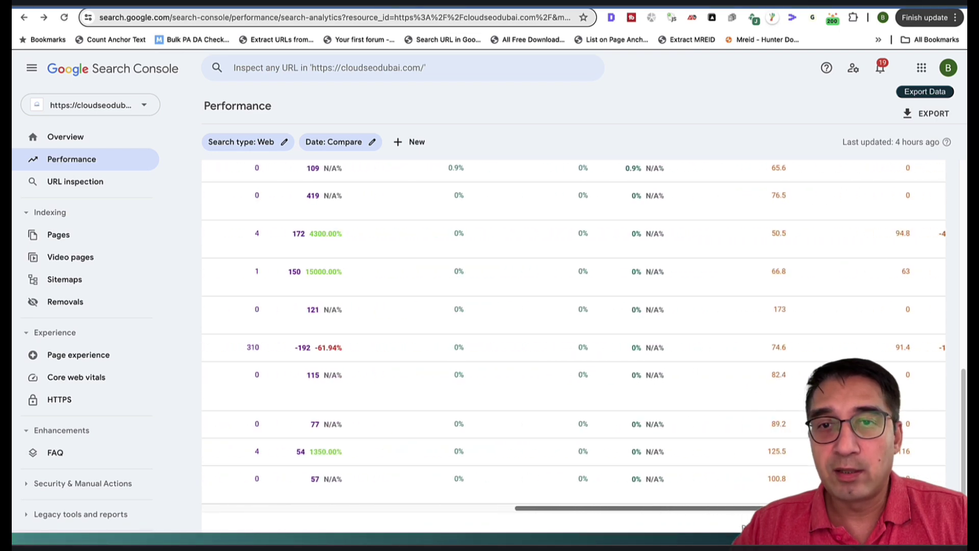
pyautogui.scroll(4, 691, 439)
pyautogui.scroll(-3, 511, 380)
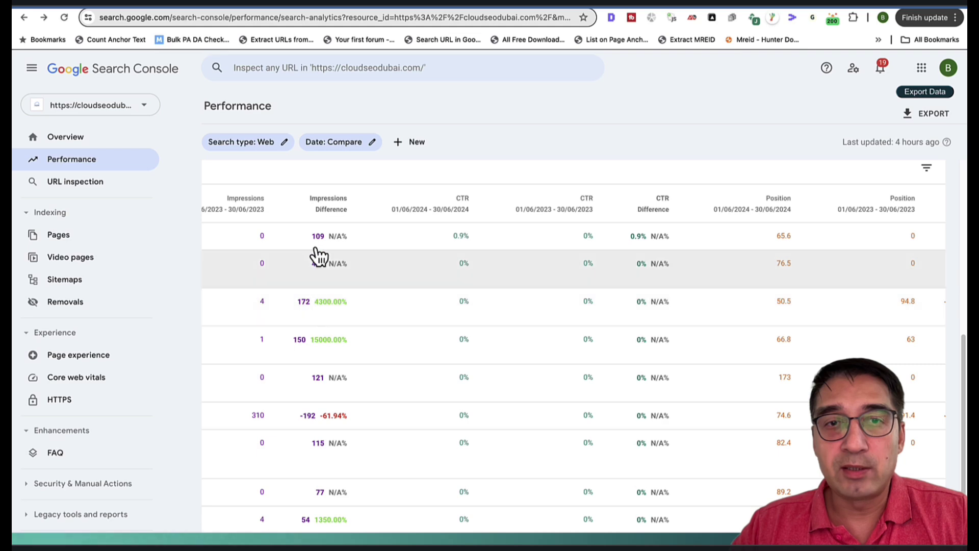
pyautogui.scroll(-1, 608, 393)
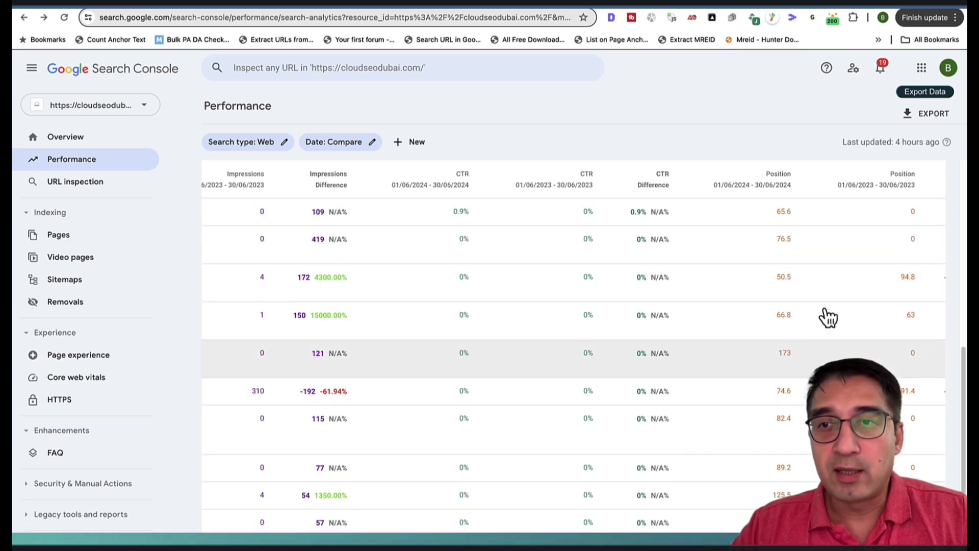
pyautogui.hscroll(3, 574, 346)
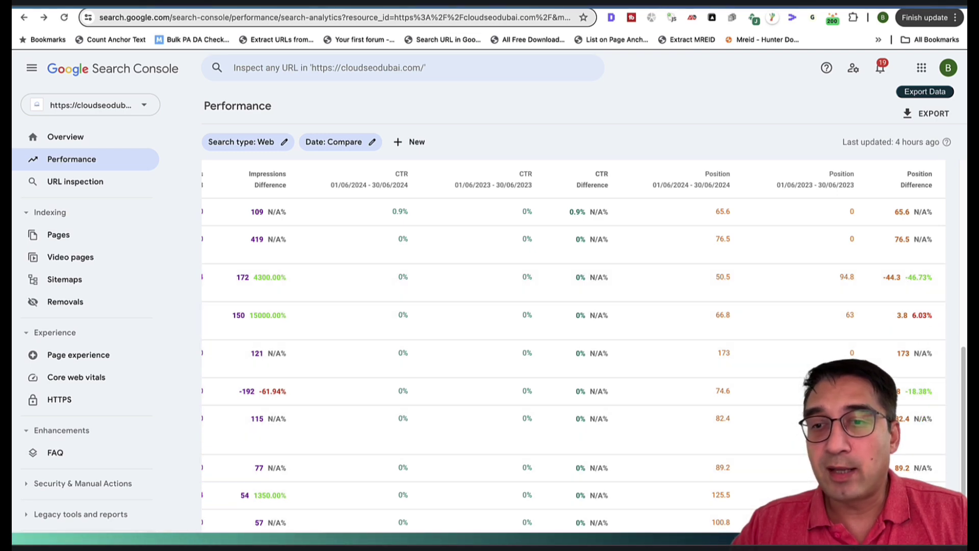
# Generate search volumes for the listed queries with the Google Search Console Enhanced Analytics extension
pyautogui.hscroll(-10, 573, 351)
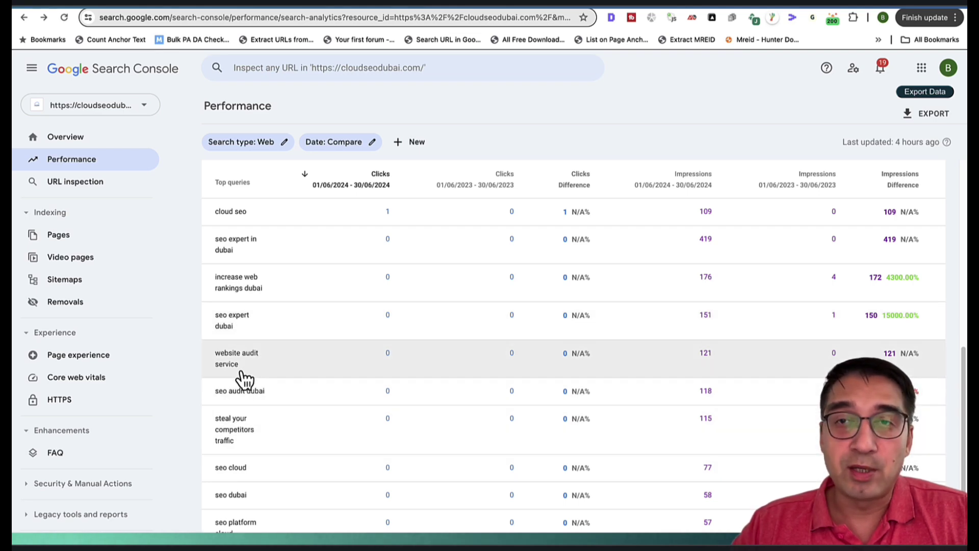
pyautogui.scroll(3, 246, 388)
pyautogui.scroll(-2, 255, 433)
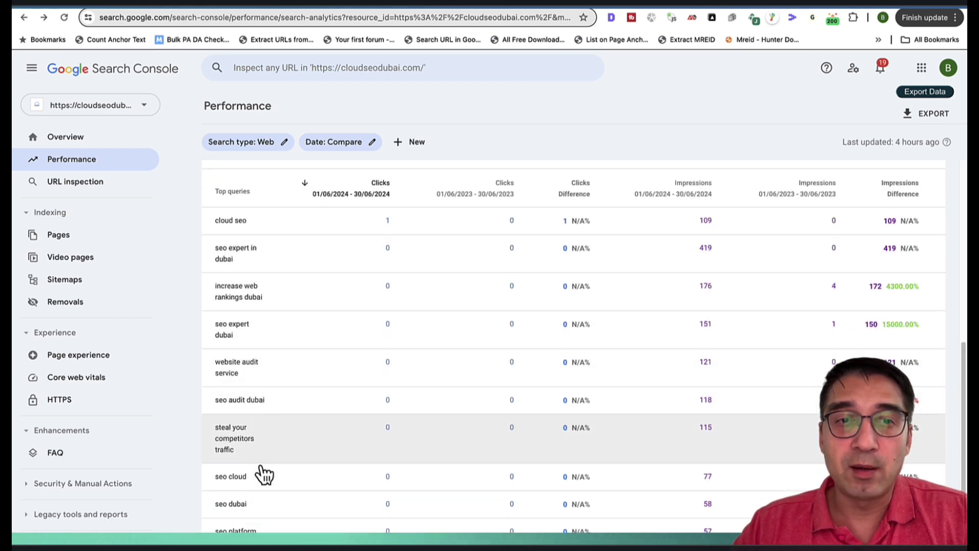
pyautogui.scroll(1, 282, 377)
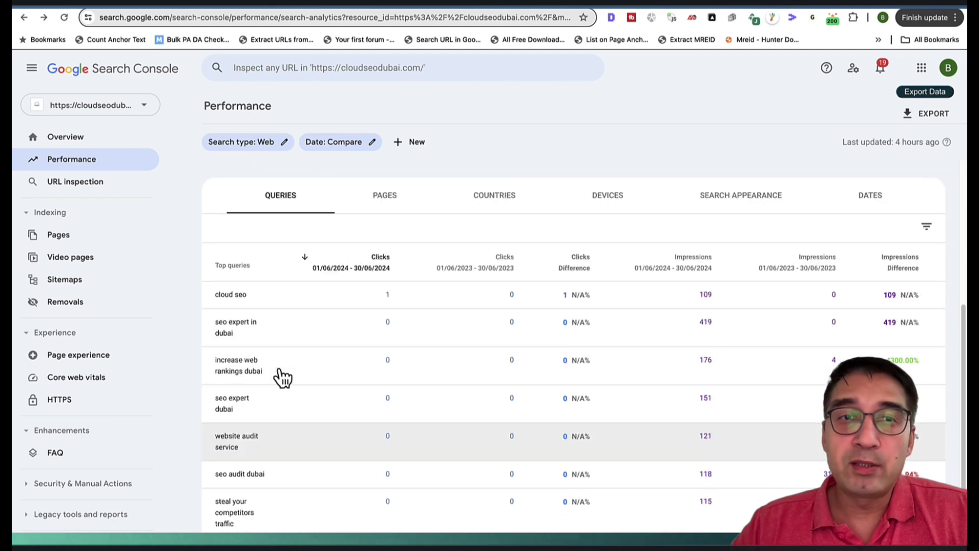
pyautogui.scroll(5, 282, 377)
pyautogui.scroll(-3, 280, 376)
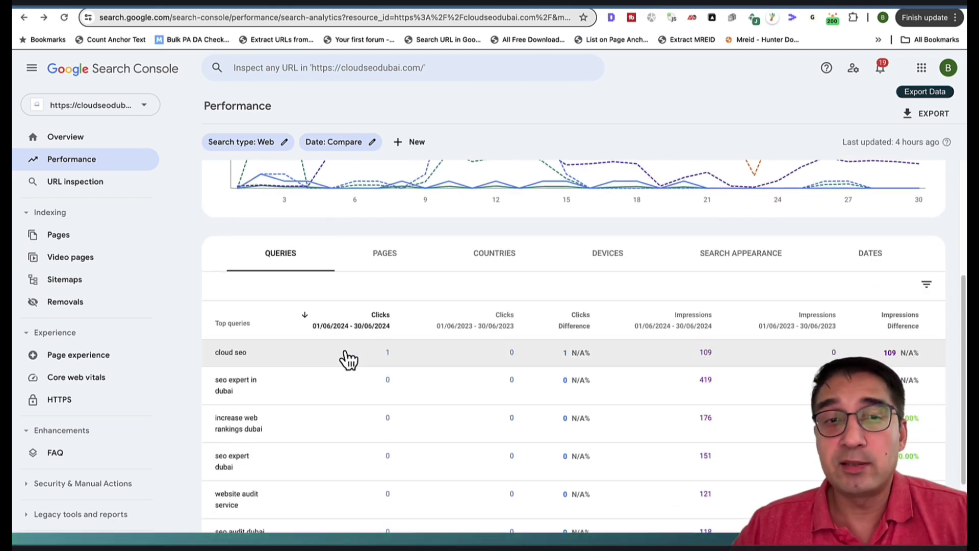
pyautogui.click(812, 19)
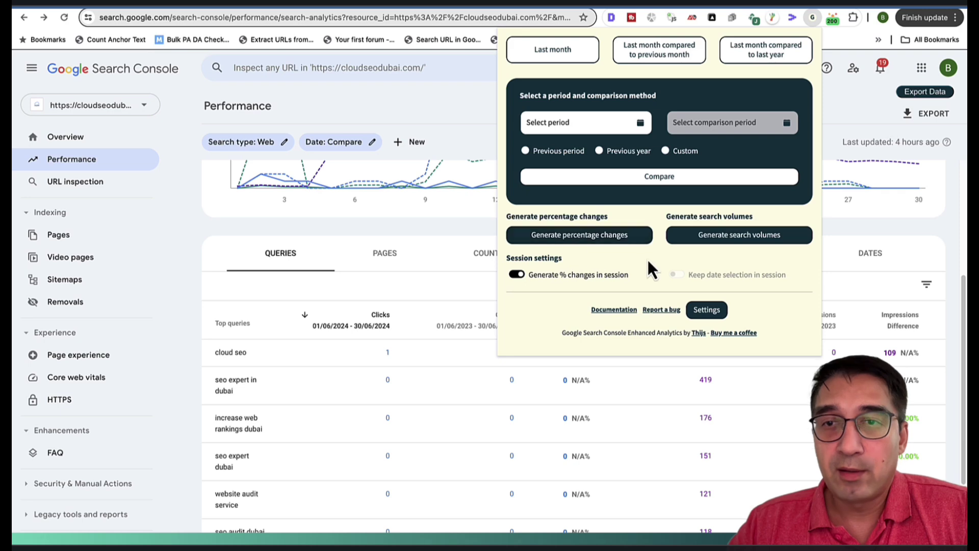
pyautogui.click(724, 240)
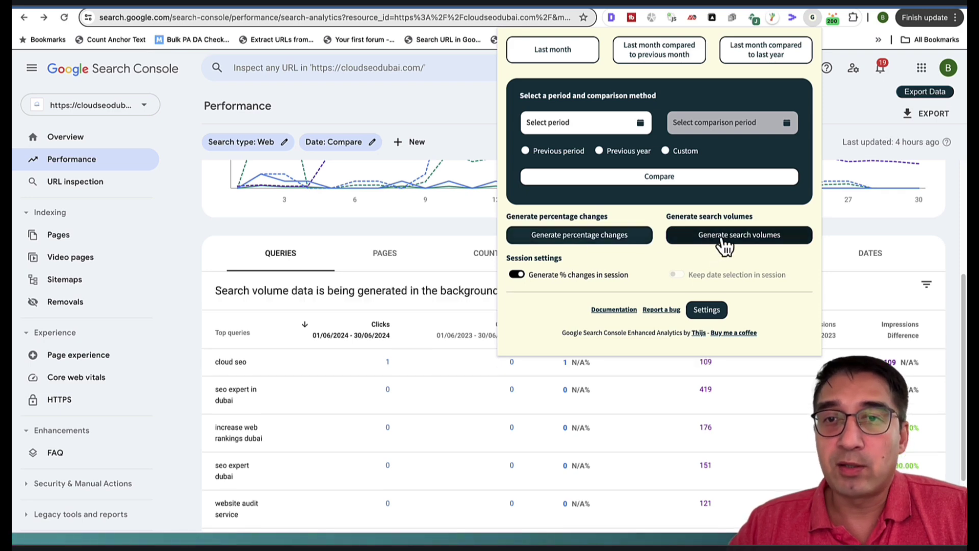
pyautogui.click(176, 274)
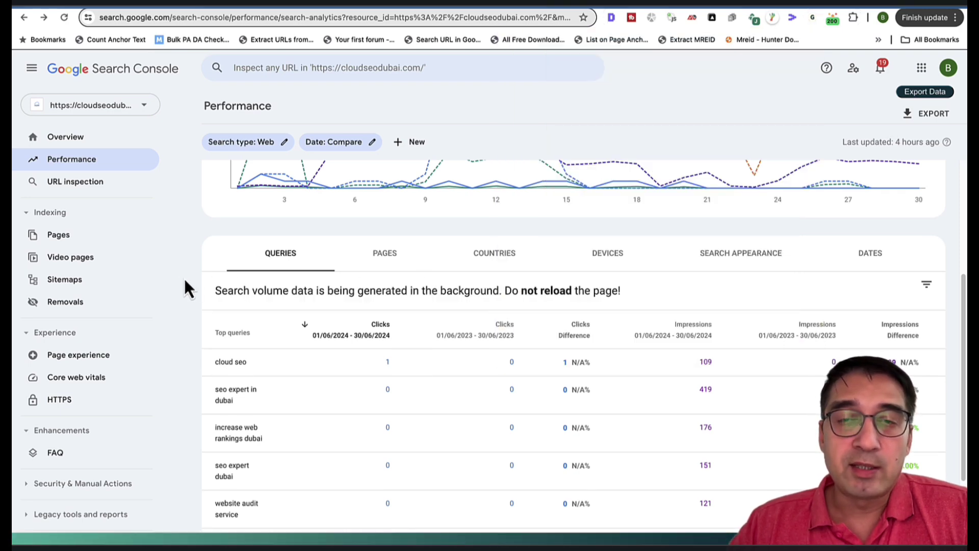
# Review the search volumes appended to each query name, from "cloud seo" down to "seo platform cloud"
pyautogui.scroll(-3, 183, 277)
pyautogui.scroll(1, 184, 280)
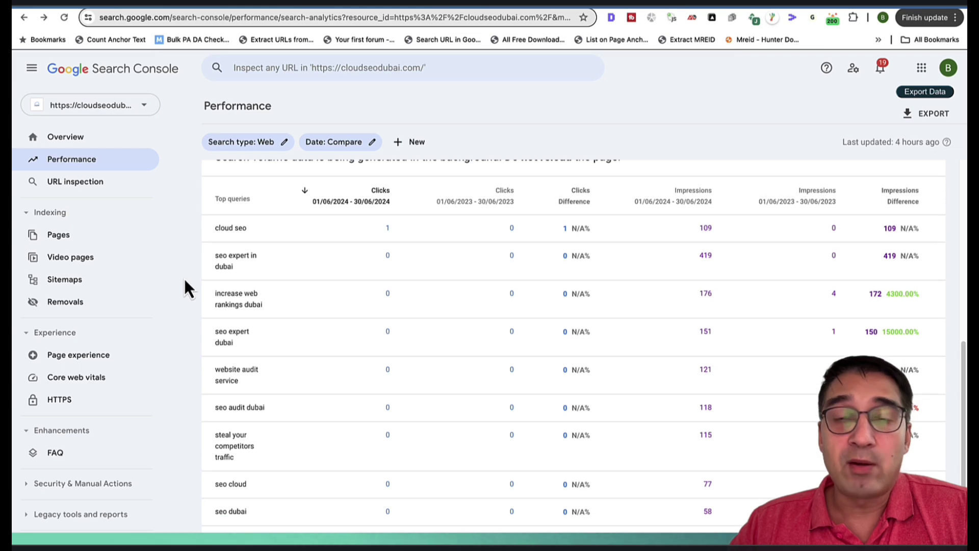
pyautogui.scroll(1, 198, 285)
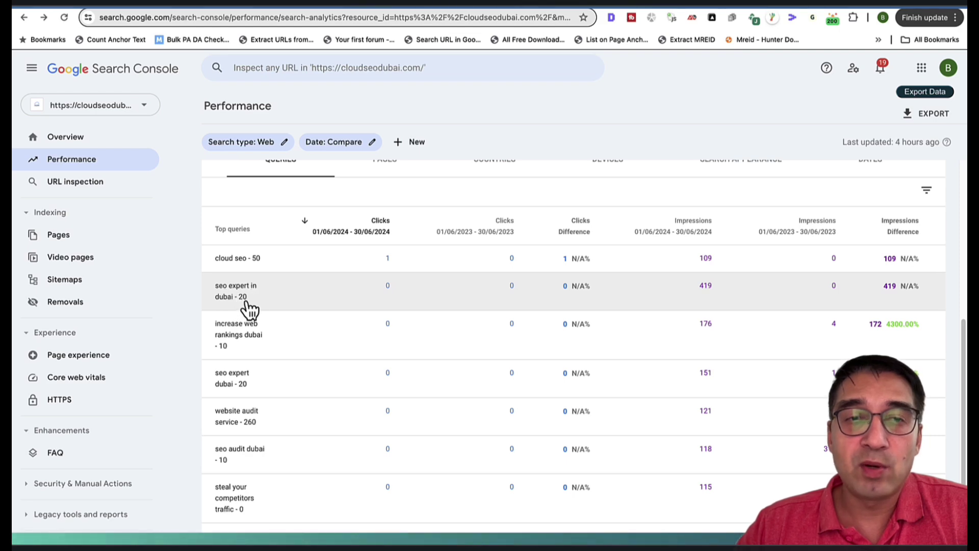
pyautogui.scroll(-1, 250, 305)
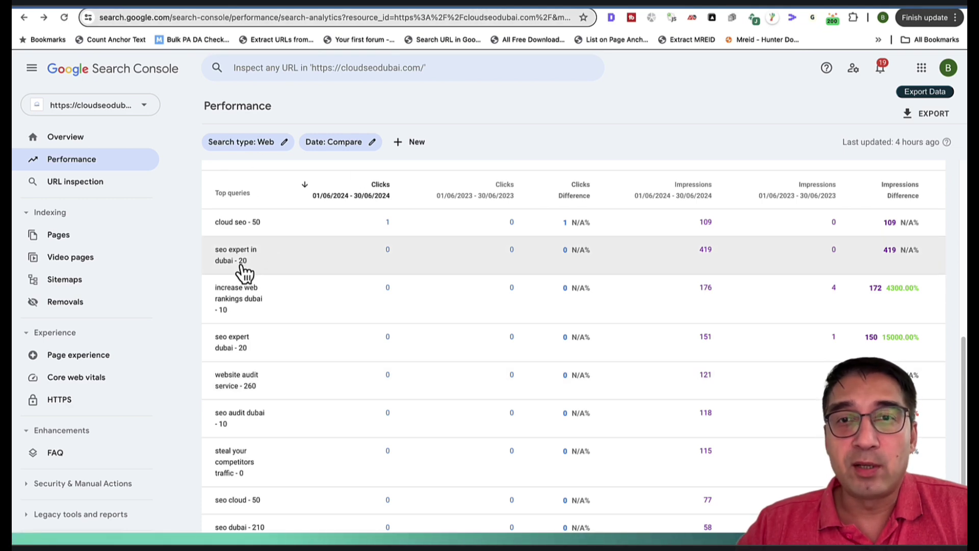
pyautogui.scroll(1, 245, 306)
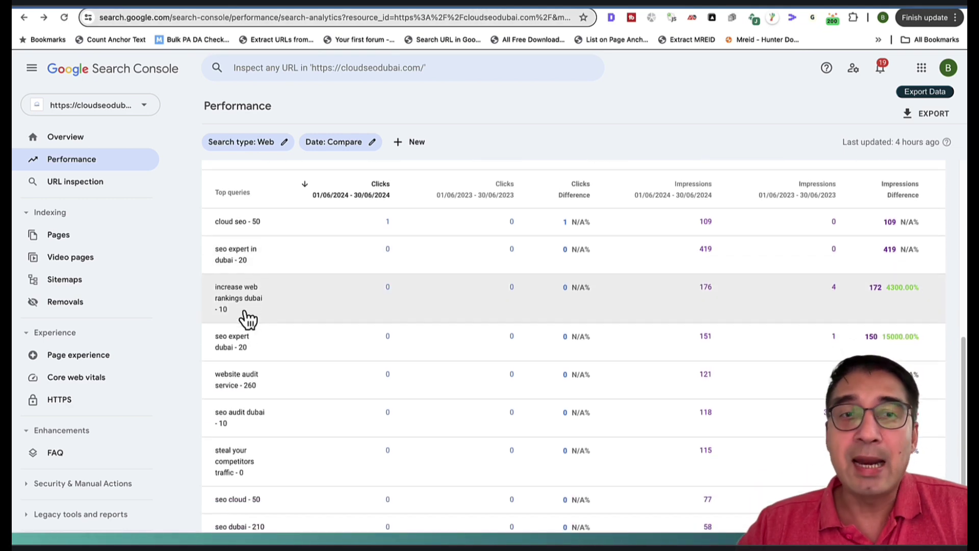
pyautogui.scroll(-1, 248, 327)
pyautogui.scroll(-2, 250, 295)
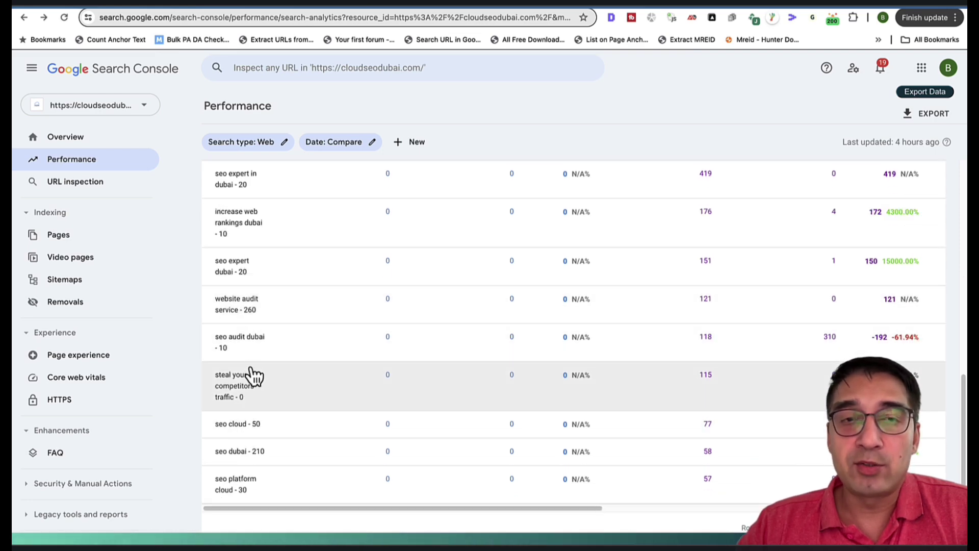
pyautogui.scroll(8, 257, 483)
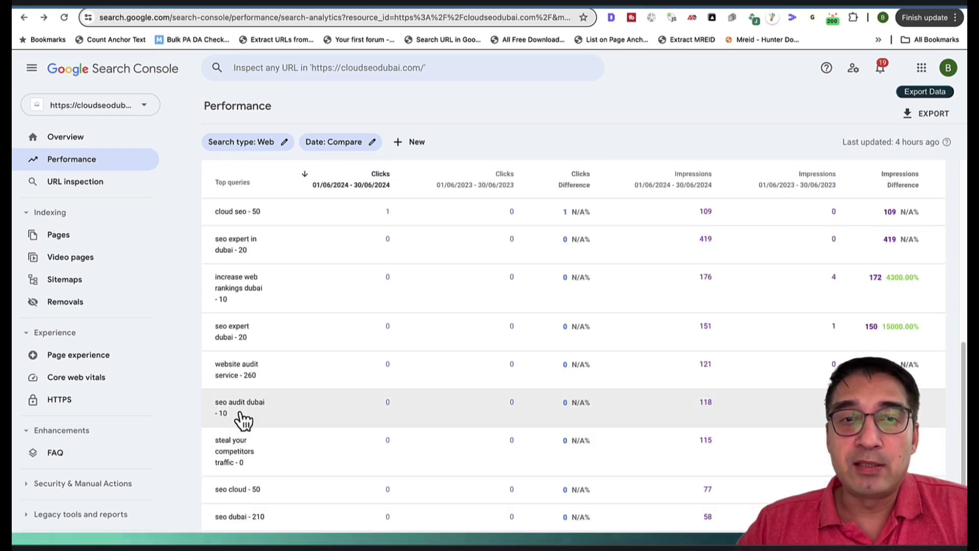
# Export the year-over-year comparison data as an XLSX file and open the downloaded workbook in Excel
pyautogui.click(927, 94)
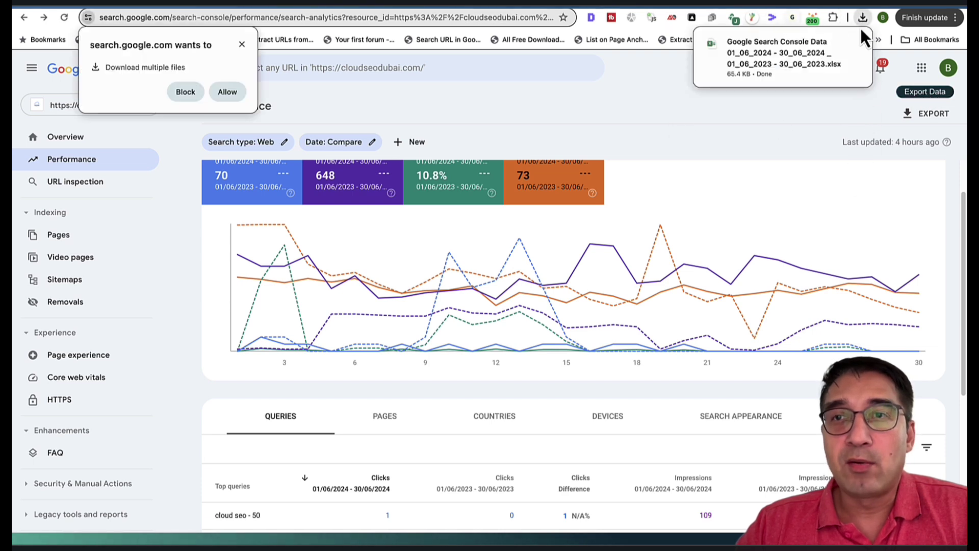
pyautogui.click(834, 45)
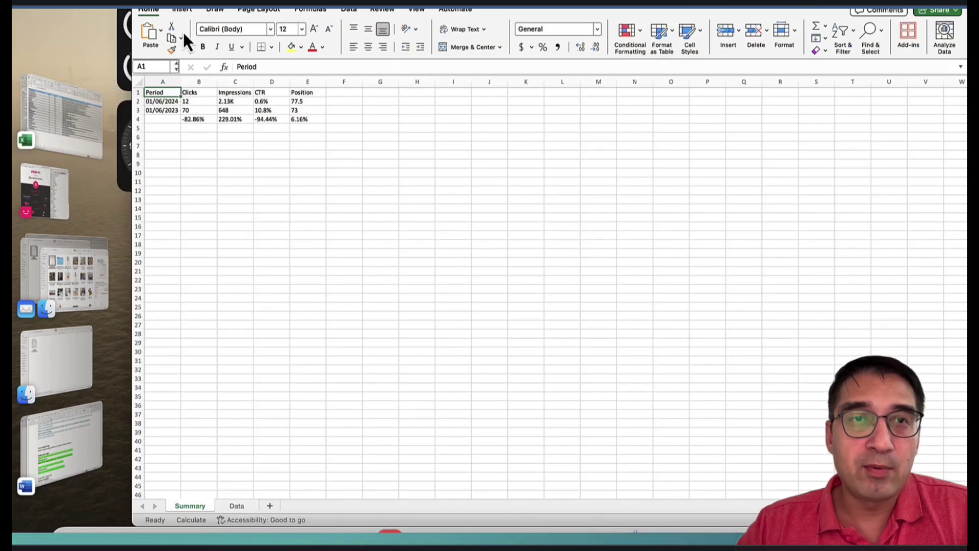
# Enlarge the workbook window, show the Data sheet and fit the Query column's width to its contents
pyautogui.doubleClick(173, 7)
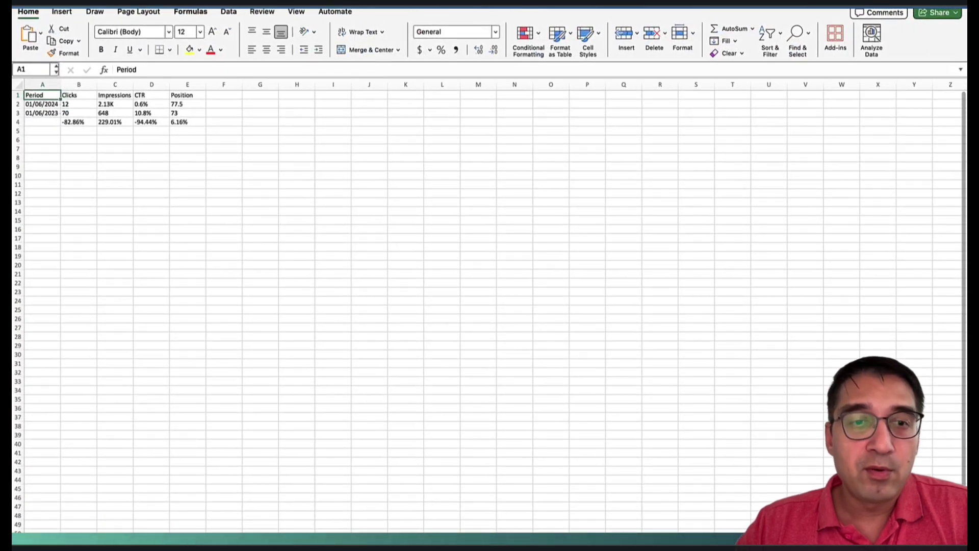
pyautogui.hotkey('ctrl', 'pagedown')
pyautogui.doubleClick(57, 87)
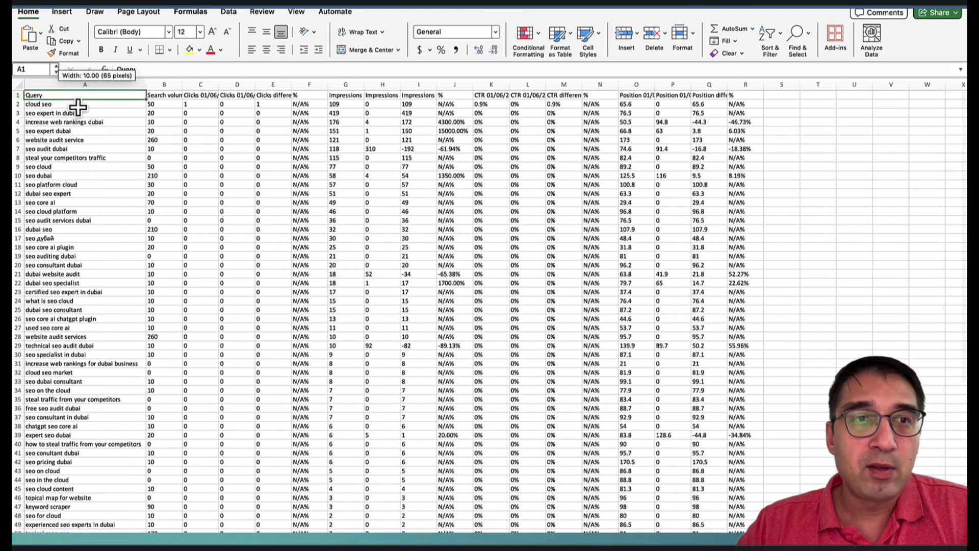
# Inspect the first exported queries and their search volumes, highlighting the whole row for "seo audit services dubai"
pyautogui.moveTo(80, 106); pyautogui.dragTo(113, 162)
pyautogui.moveTo(163, 104); pyautogui.dragTo(156, 143)
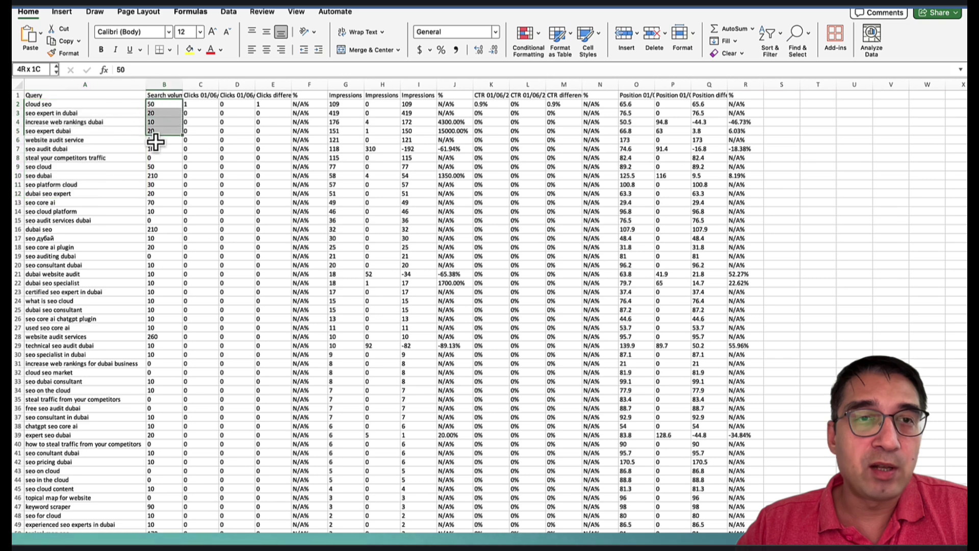
pyautogui.click(109, 172)
pyautogui.moveTo(105, 102); pyautogui.dragTo(116, 273)
pyautogui.click(116, 274)
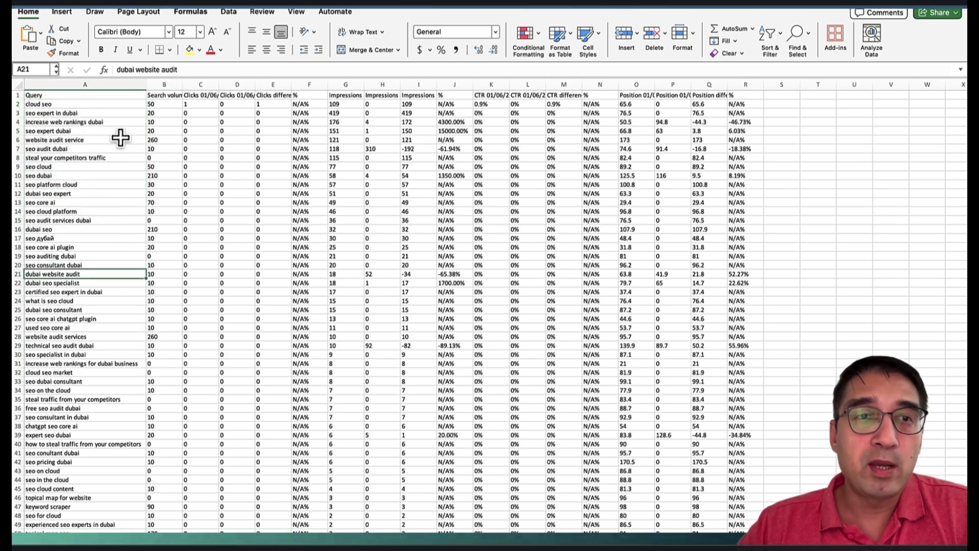
pyautogui.scroll(-1, 120, 140)
pyautogui.click(121, 210)
pyautogui.click(17, 211)
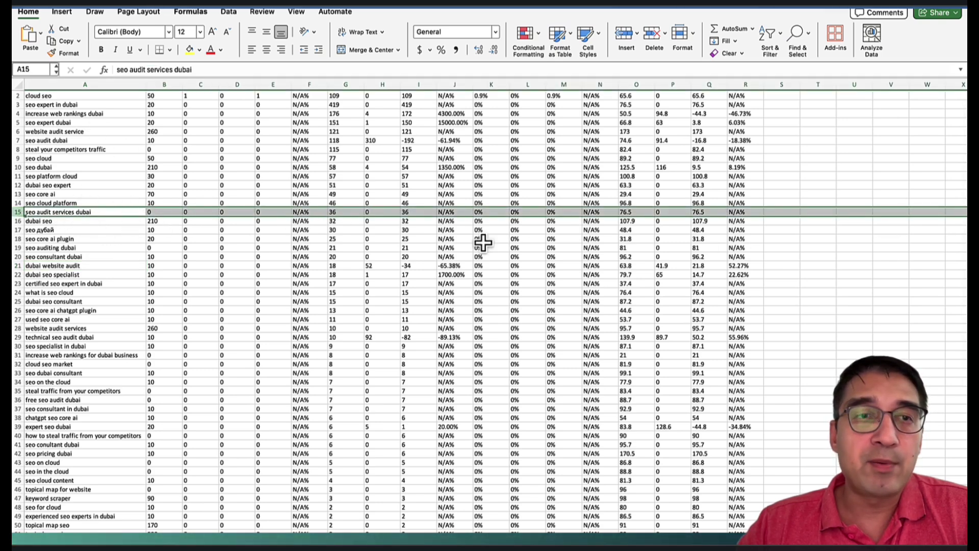
# Highlight the queries from "seo audit dubai" to "seo dubai consultant" and look through the rest of the exported list
pyautogui.moveTo(82, 137); pyautogui.dragTo(96, 373)
pyautogui.scroll(-4, 112, 282)
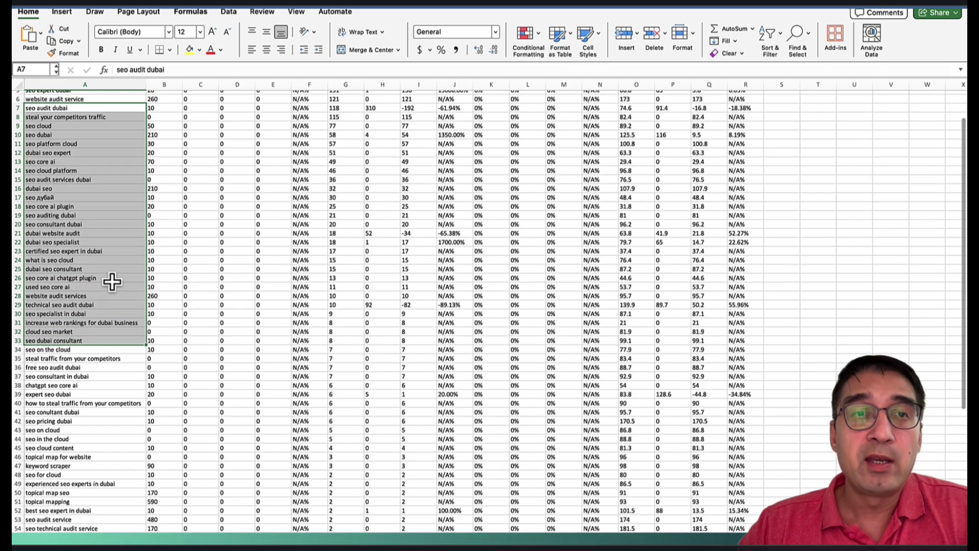
pyautogui.scroll(-2, 112, 281)
pyautogui.scroll(3, 112, 270)
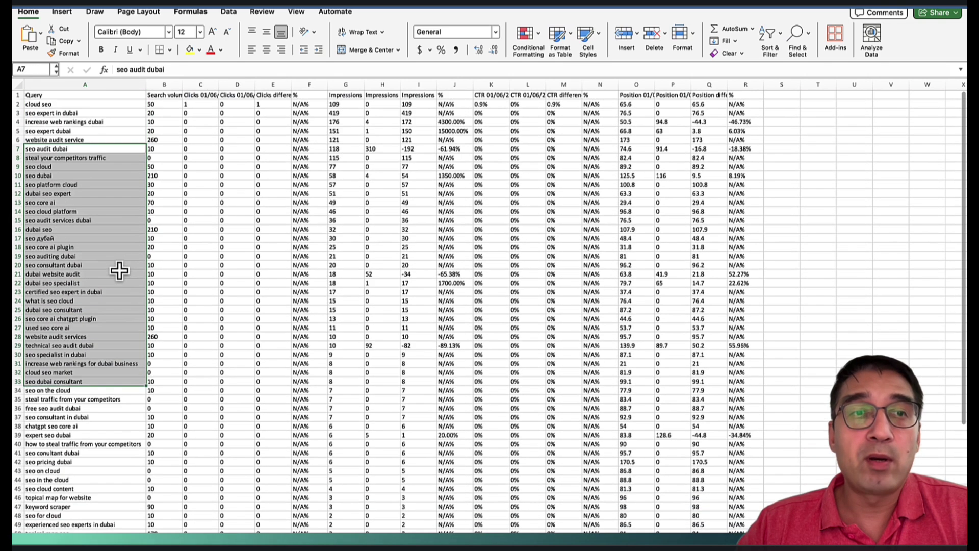
pyautogui.click(107, 149)
pyautogui.click(153, 193)
pyautogui.click(92, 182)
pyautogui.click(91, 213)
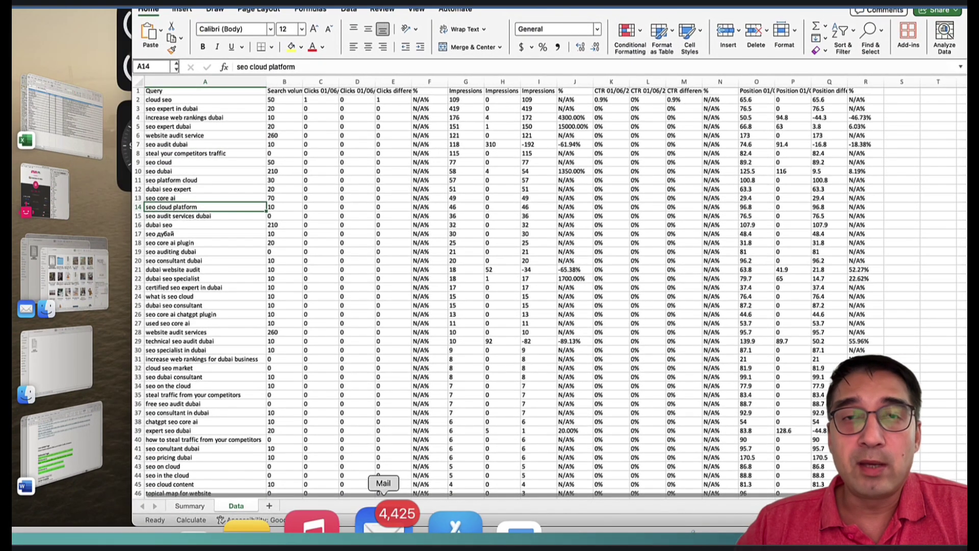
# Switch back to Search Console in the browser and dismiss the multiple-file download permission request
pyautogui.click(388, 525)
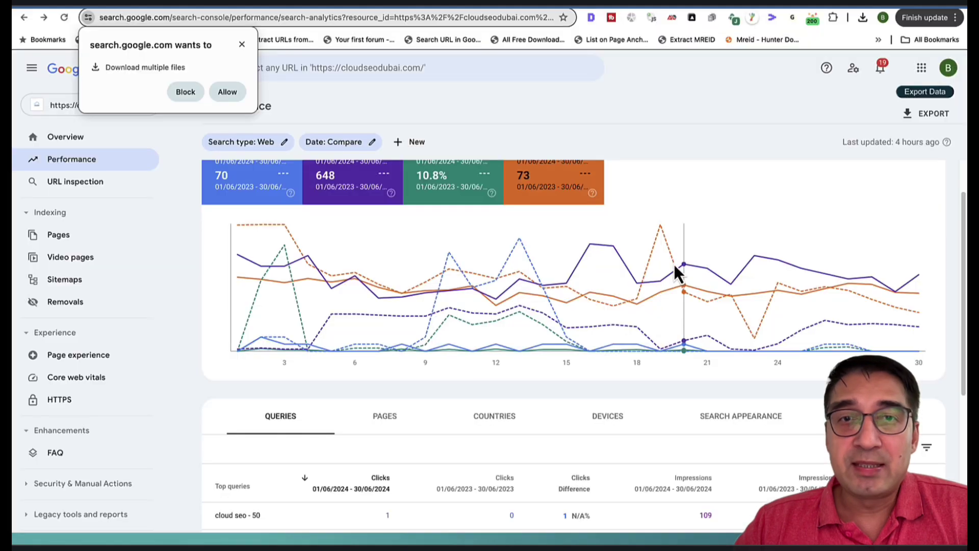
pyautogui.scroll(1, 641, 250)
pyautogui.scroll(-8, 641, 258)
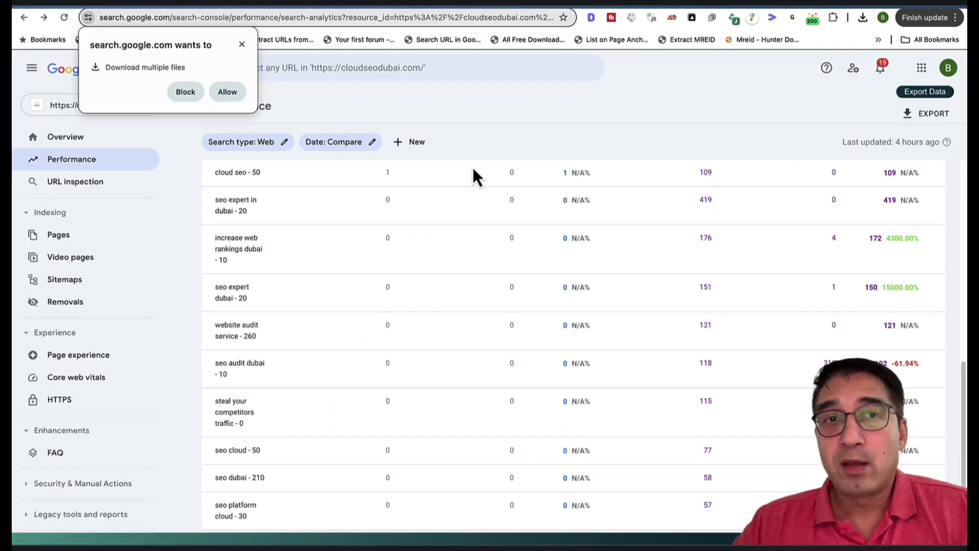
pyautogui.click(242, 44)
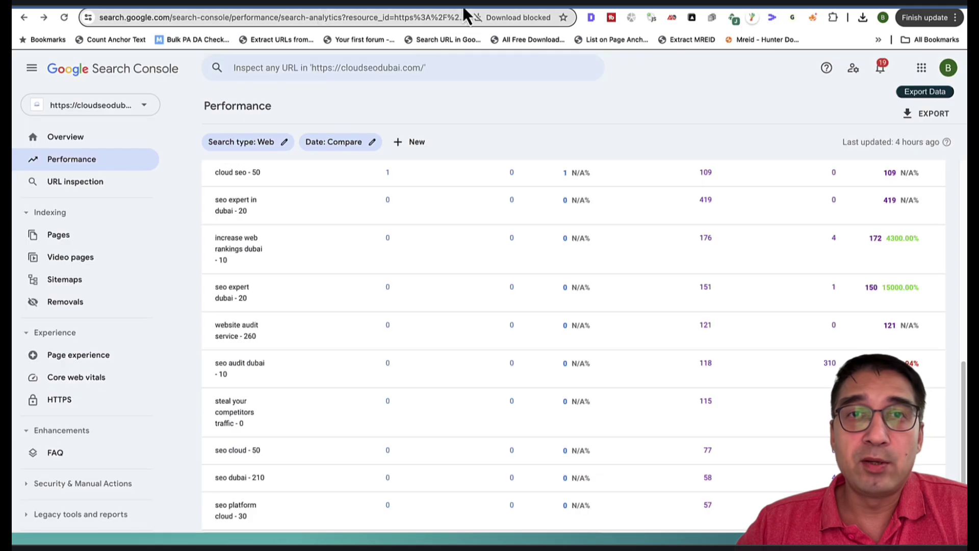
# Switch to the DataForSEO dashboard and look over the SERP API usage statistics, task lookup and account options
pyautogui.click(478, 6)
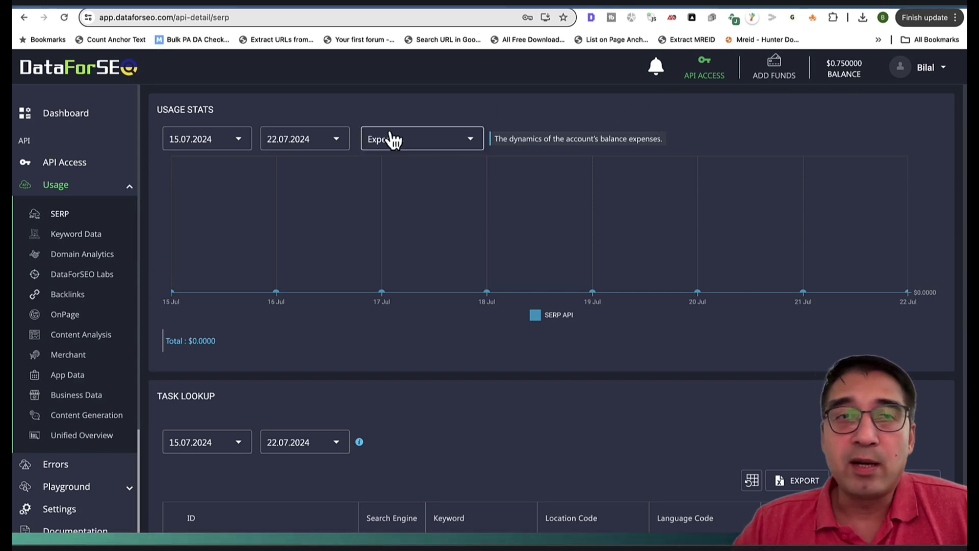
pyautogui.scroll(-2, 342, 142)
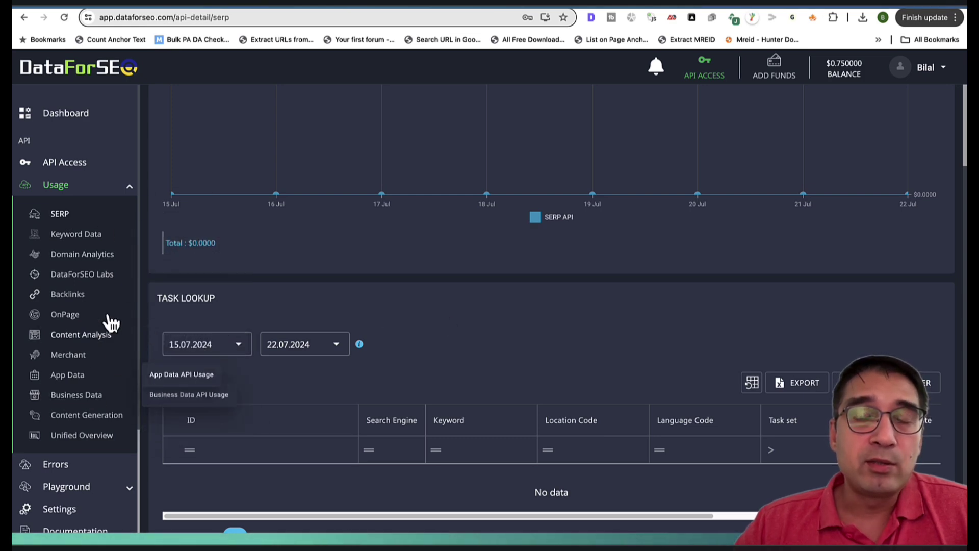
pyautogui.scroll(2, 349, 371)
pyautogui.scroll(-1, 350, 367)
pyautogui.scroll(1, 255, 285)
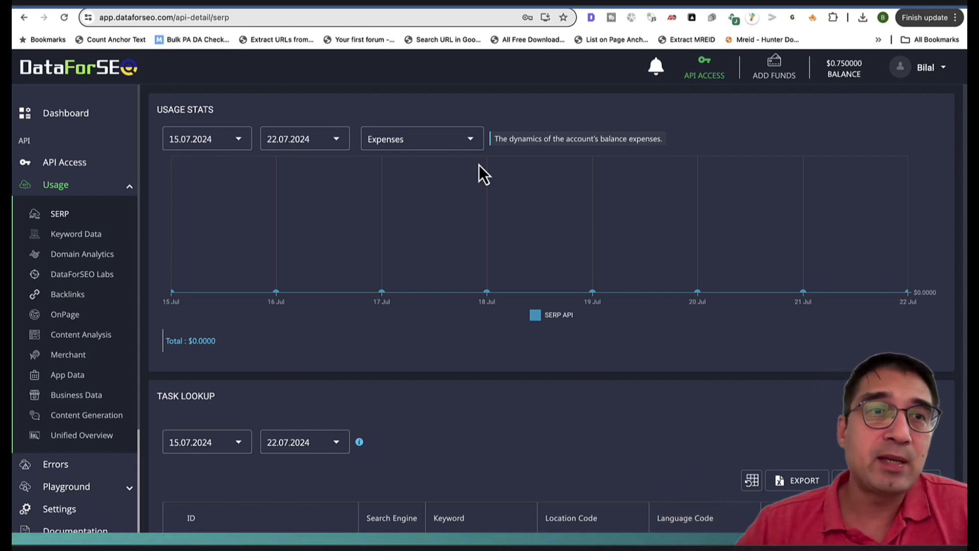
pyautogui.click(920, 70)
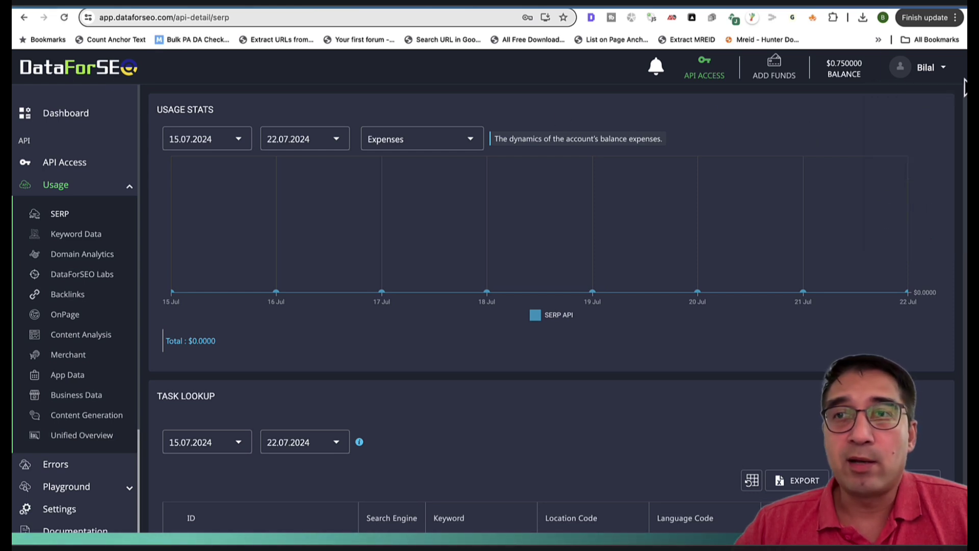
pyautogui.click(945, 74)
pyautogui.click(910, 239)
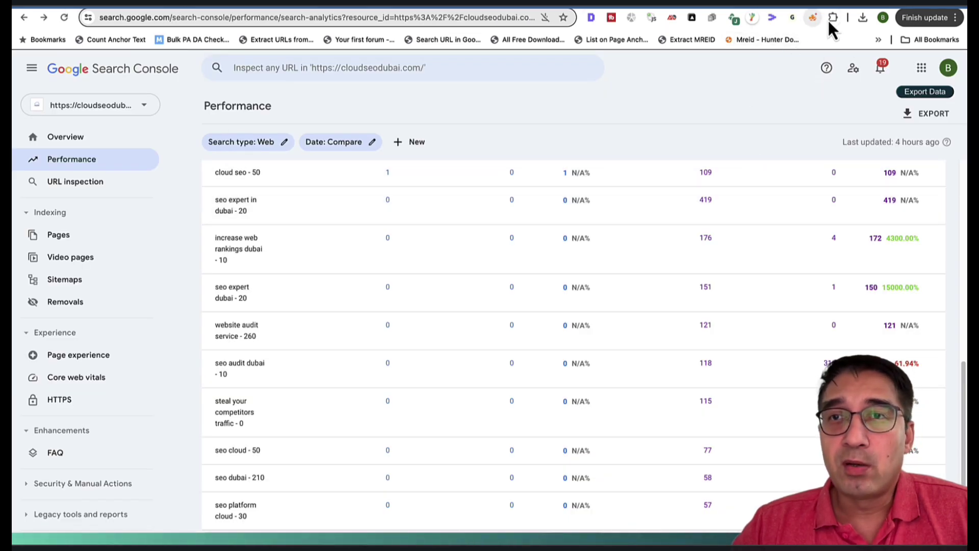
# In the Search Console extension's settings, set the search volume location to "Dubai,Dubai,United Arab Emirates"
pyautogui.click(792, 19)
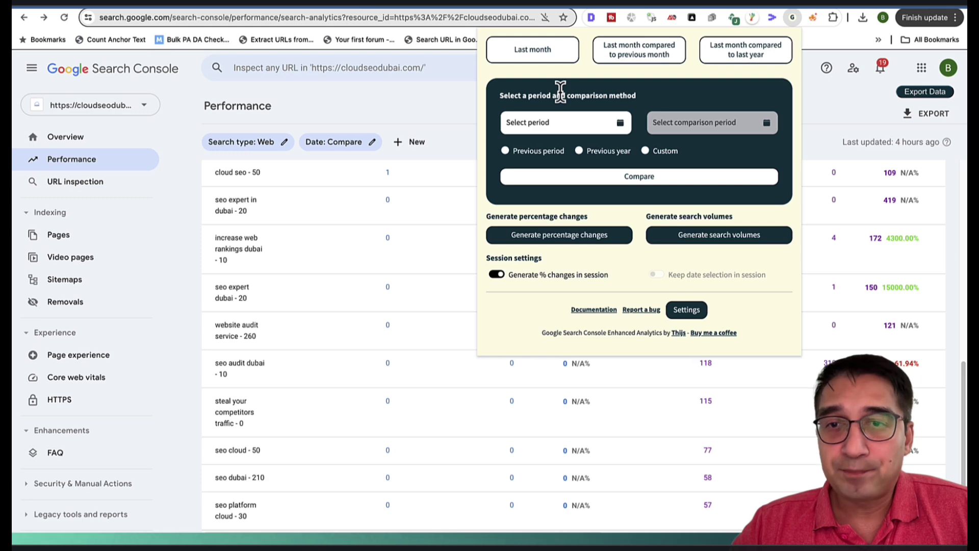
pyautogui.click(685, 310)
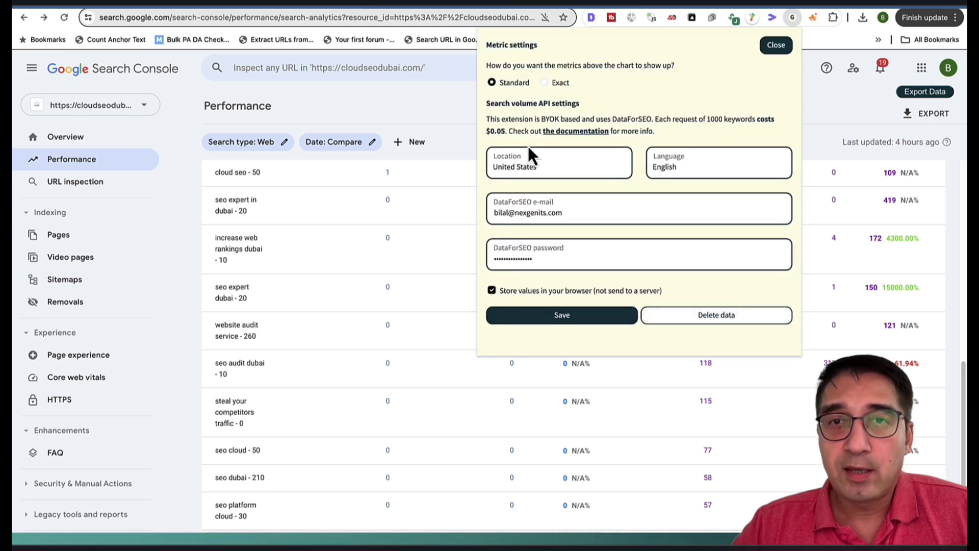
pyautogui.click(501, 170)
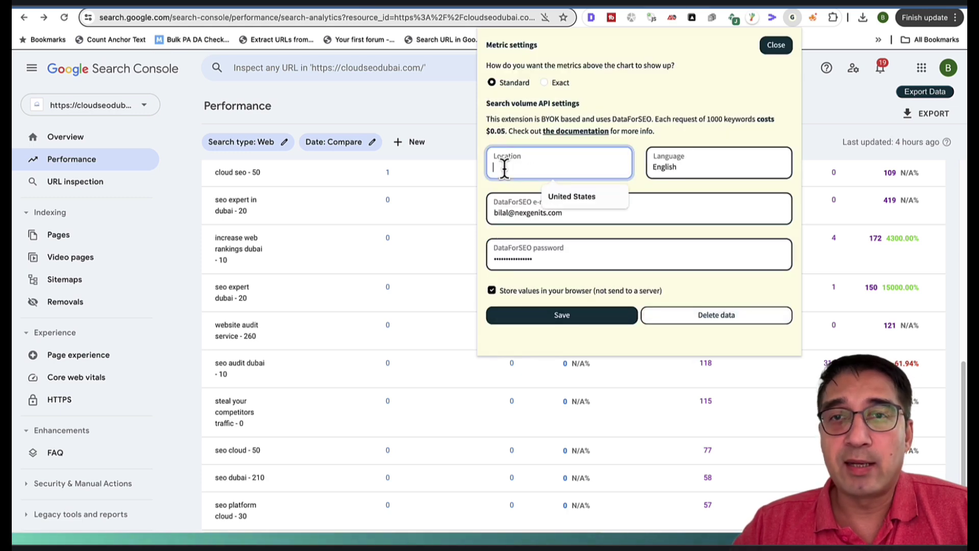
pyautogui.click(710, 120)
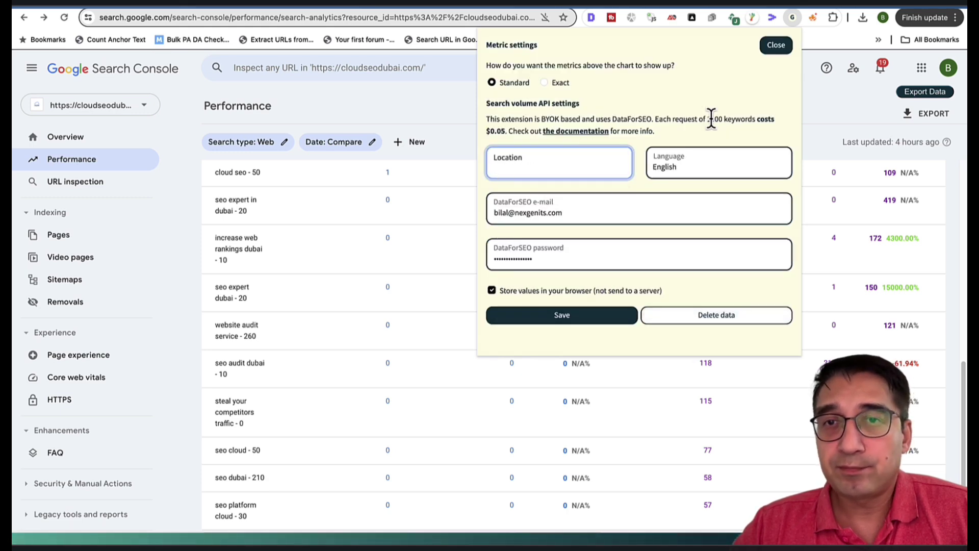
pyautogui.click(604, 170)
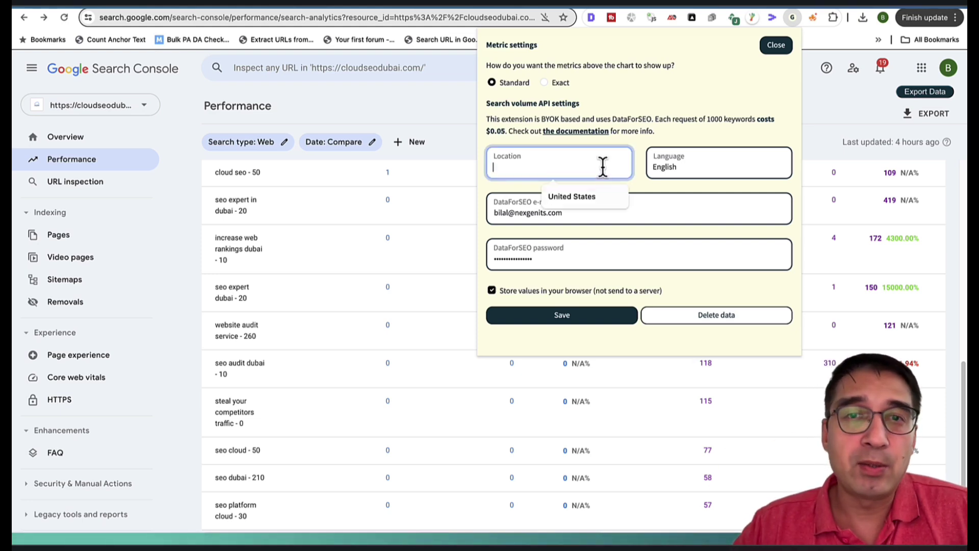
pyautogui.write('Dubai')
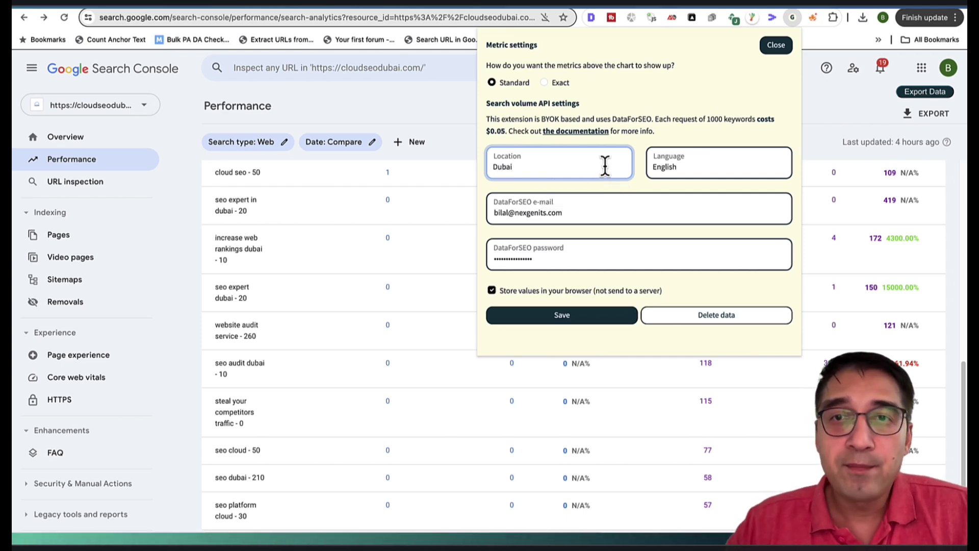
pyautogui.click(585, 166)
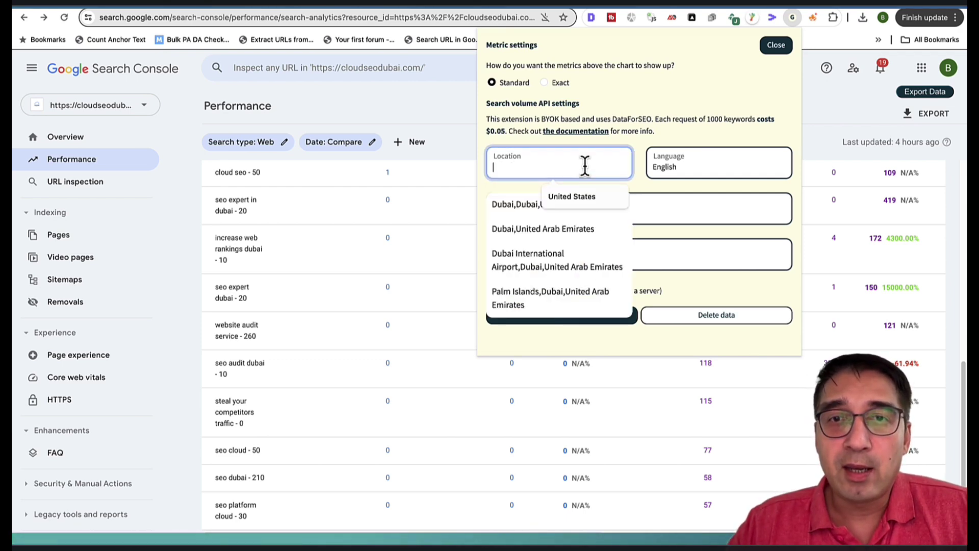
pyautogui.click(503, 208)
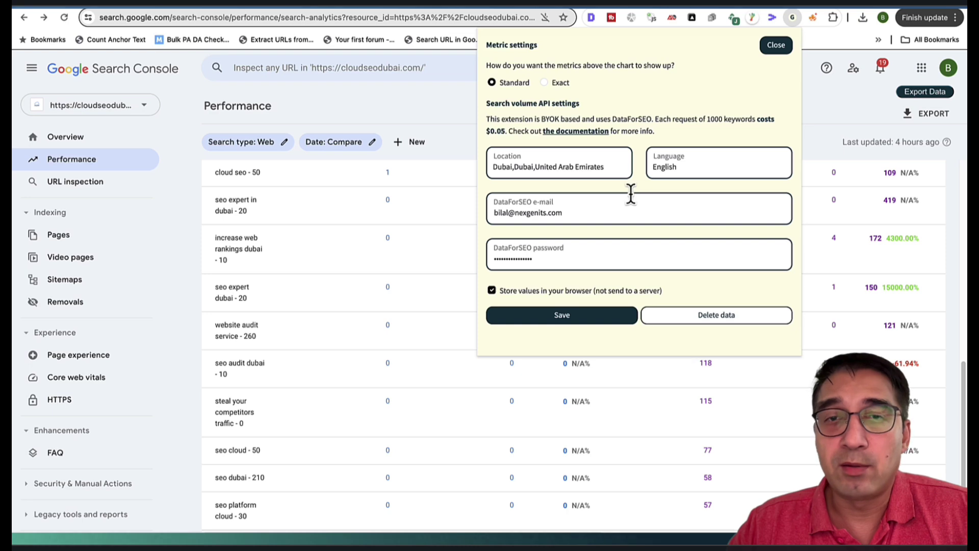
# Review the DataForSEO e-mail and password fields and save the extension's settings
pyautogui.tripleClick(579, 211)
pyautogui.tripleClick(571, 258)
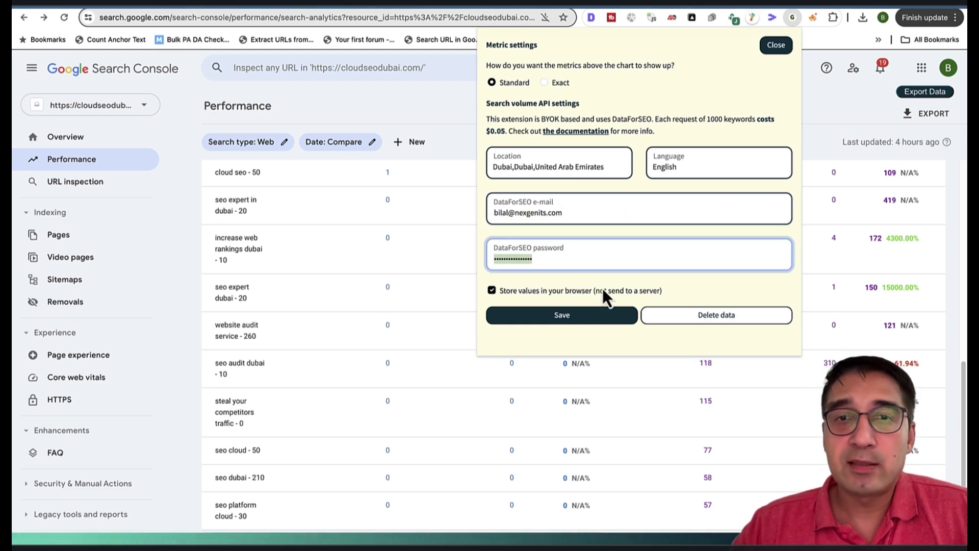
pyautogui.click(586, 322)
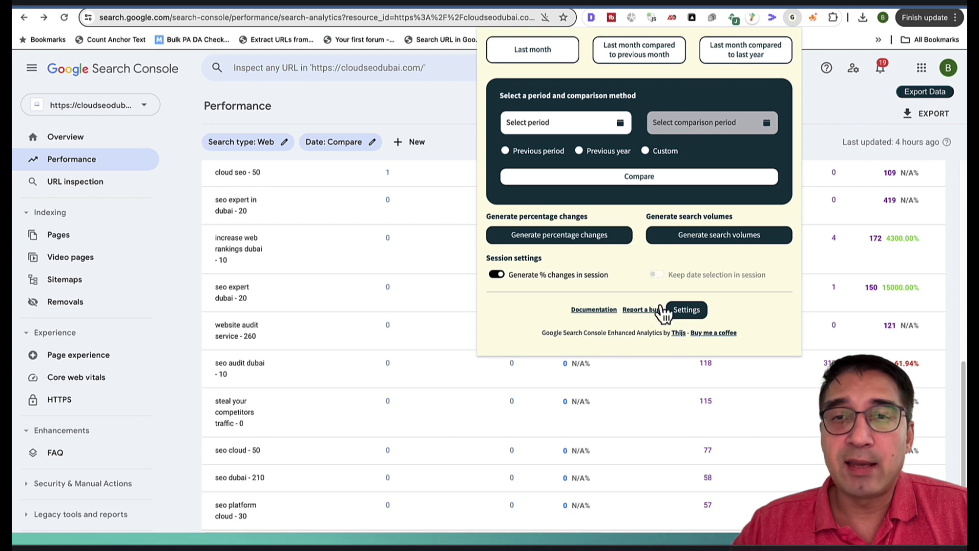
# Close the extension, reload the performance report and return to the list of queries
pyautogui.click(440, 104)
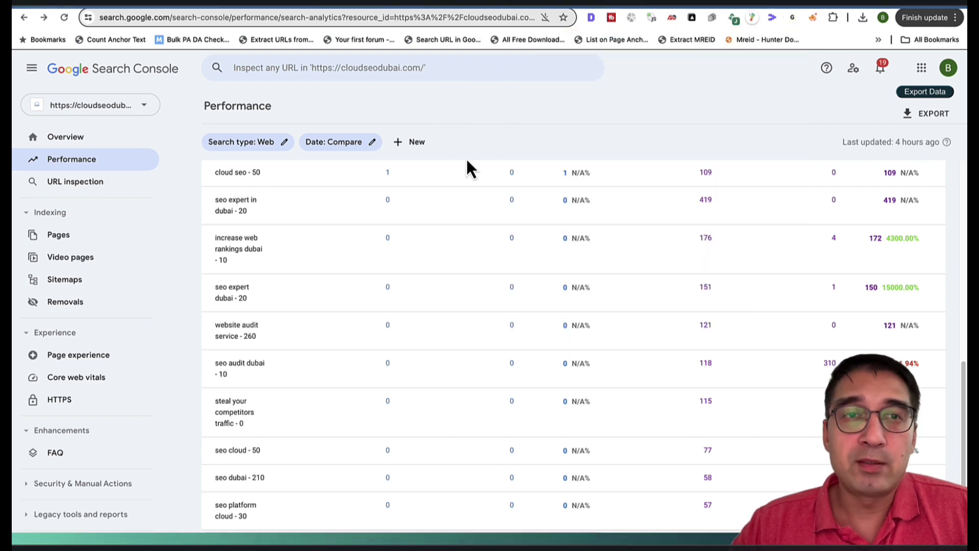
pyautogui.scroll(5, 625, 207)
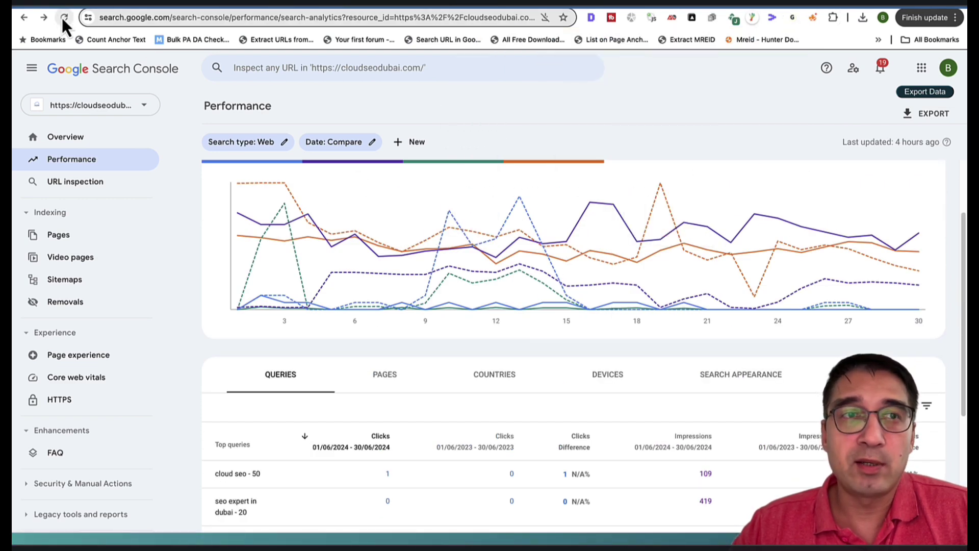
pyautogui.scroll(-6, 408, 360)
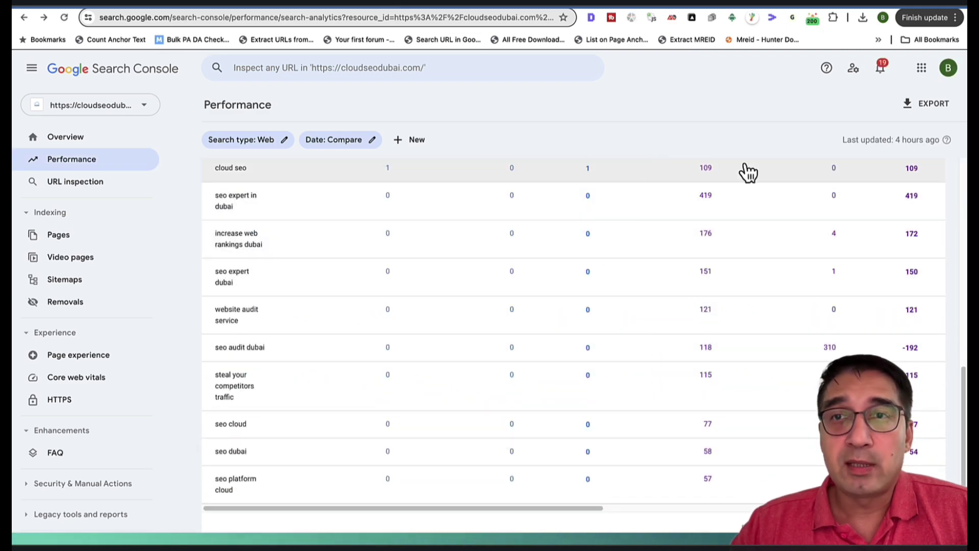
pyautogui.scroll(1, 743, 170)
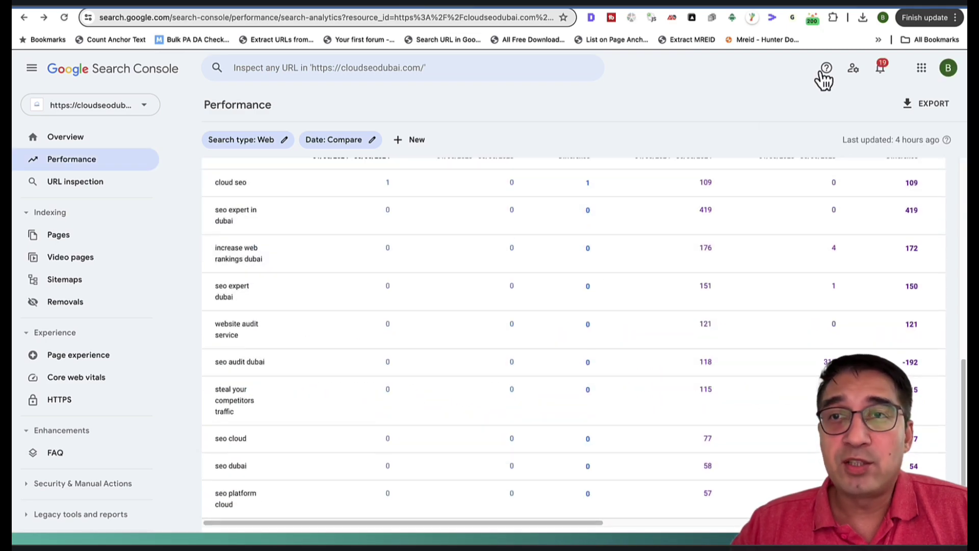
# Check the extension's settings once more and generate search volumes for the listed queries
pyautogui.click(789, 20)
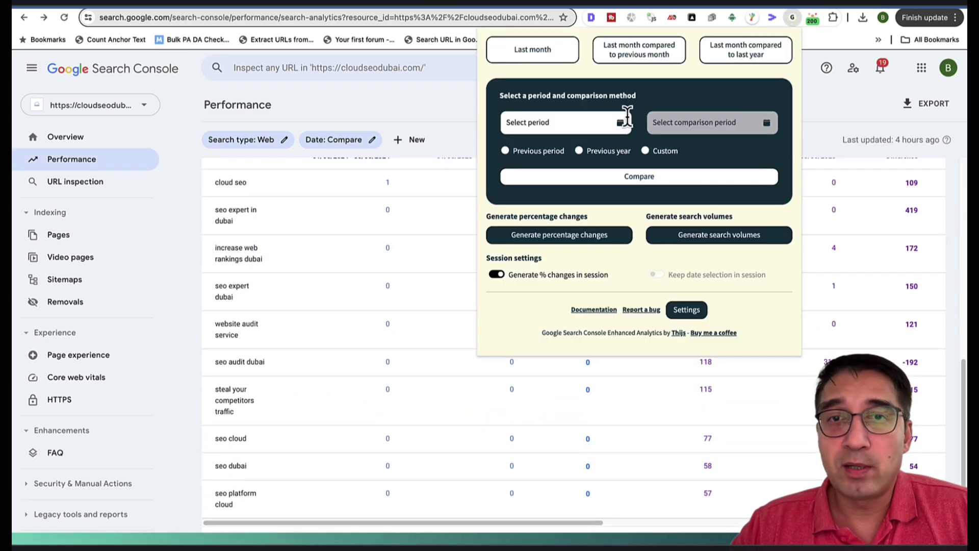
pyautogui.click(686, 310)
pyautogui.click(790, 44)
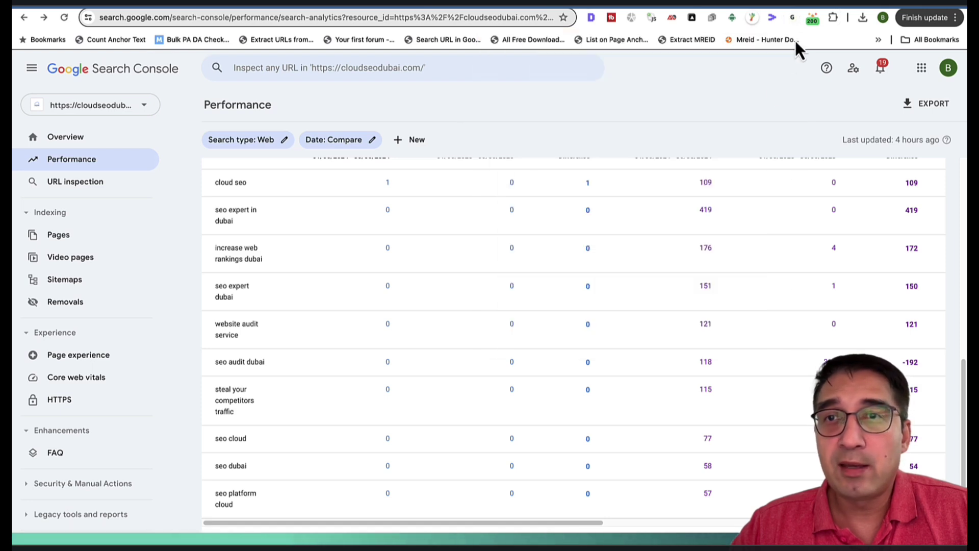
pyautogui.click(792, 20)
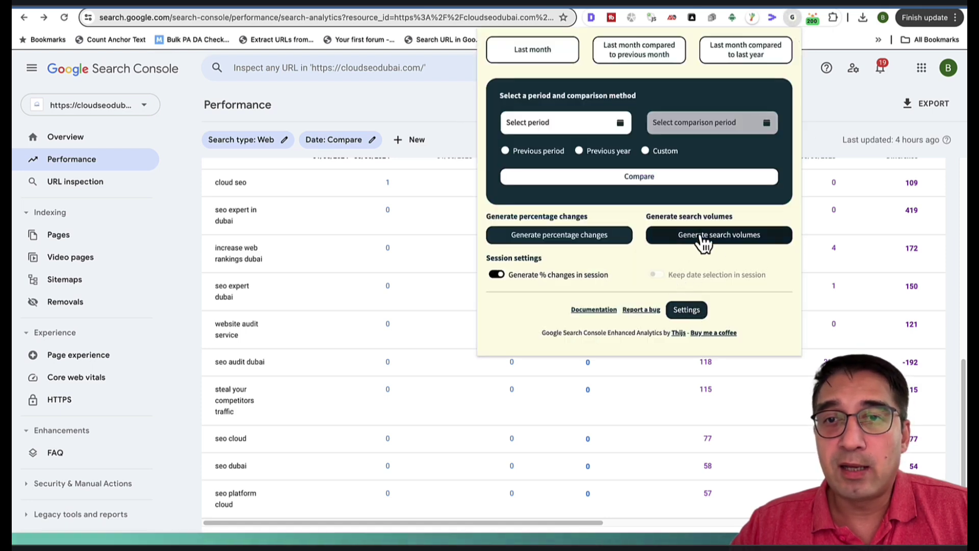
pyautogui.click(444, 118)
pyautogui.scroll(4, 433, 357)
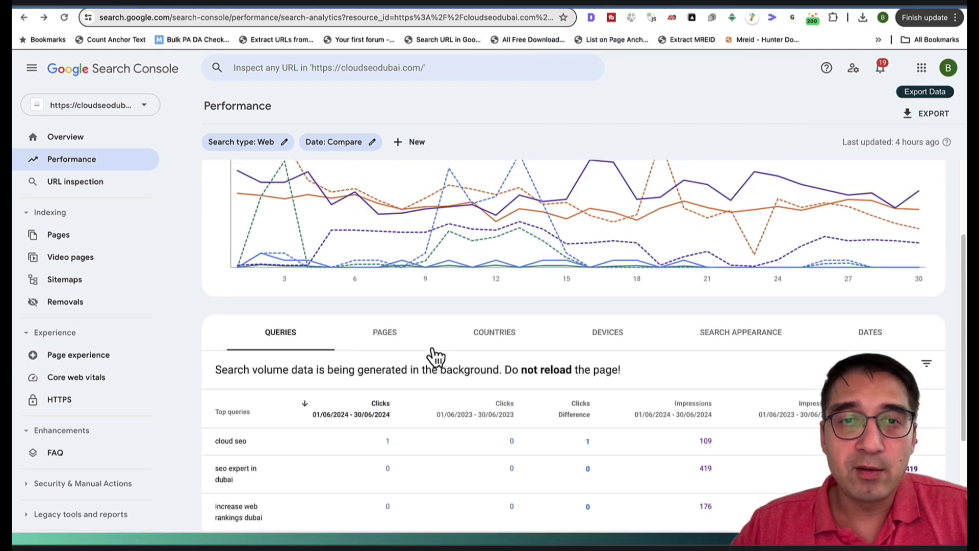
# Examine the search volumes beside the queries, highlighting those for "seo expert in dubai", "seo expert dubai" and "steal your competitors traffic"
pyautogui.scroll(-2, 436, 356)
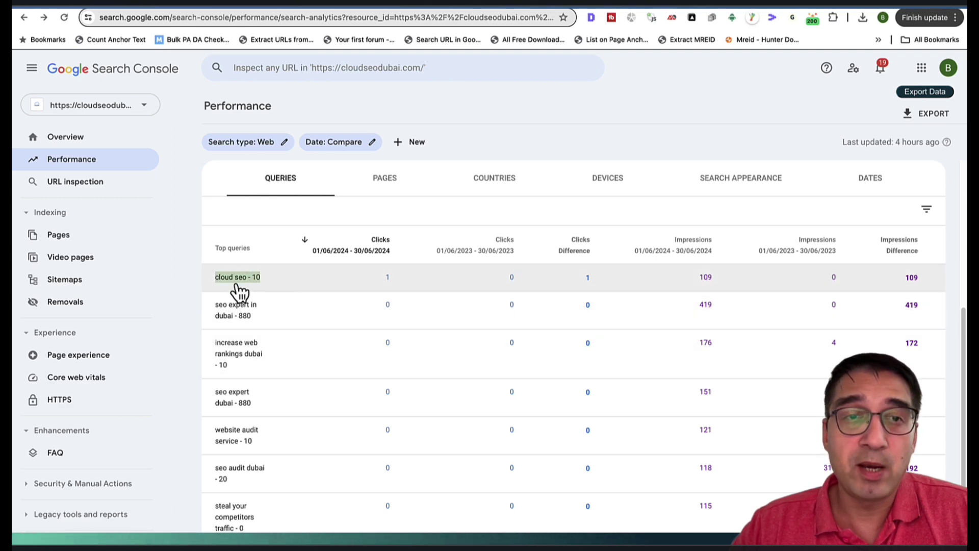
pyautogui.scroll(-1, 260, 298)
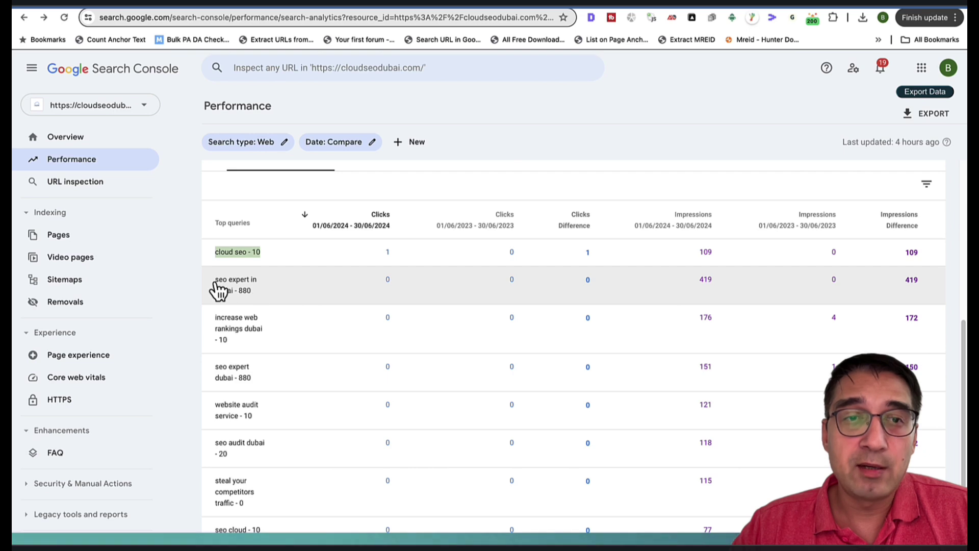
pyautogui.doubleClick(245, 290)
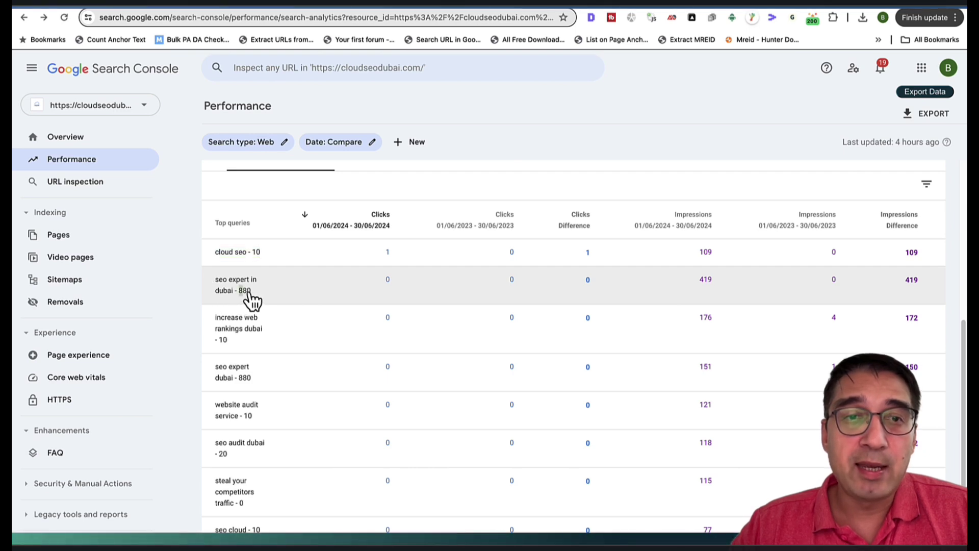
pyautogui.scroll(-2, 205, 308)
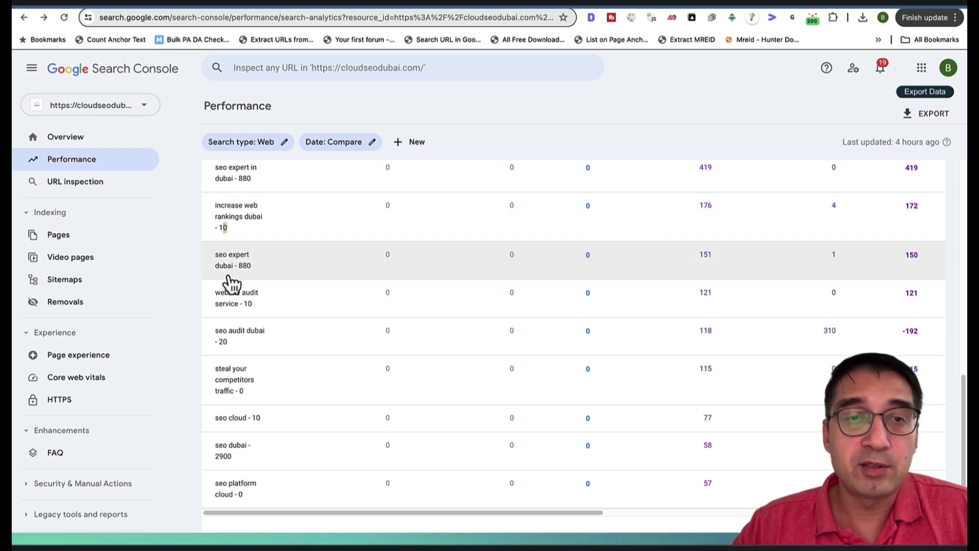
pyautogui.doubleClick(246, 266)
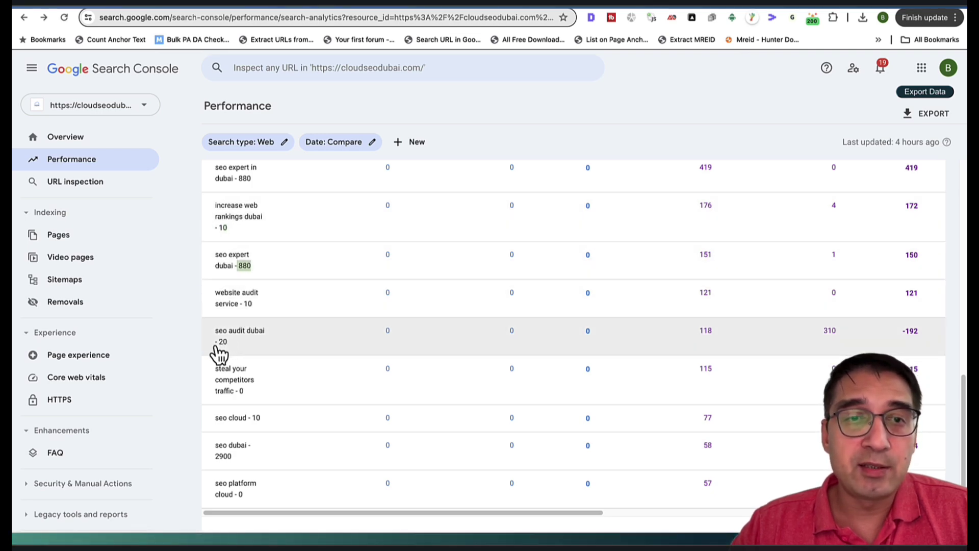
pyautogui.scroll(-1, 235, 403)
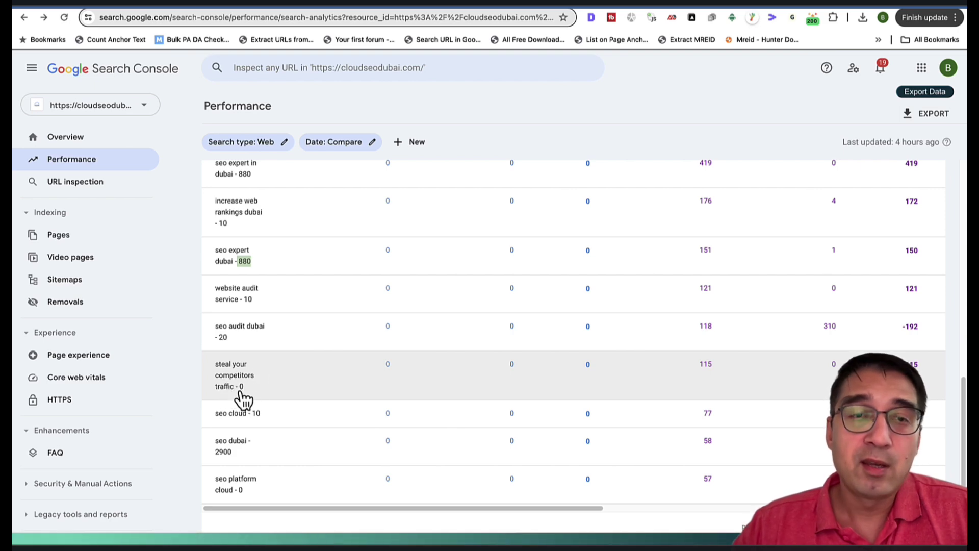
pyautogui.doubleClick(240, 386)
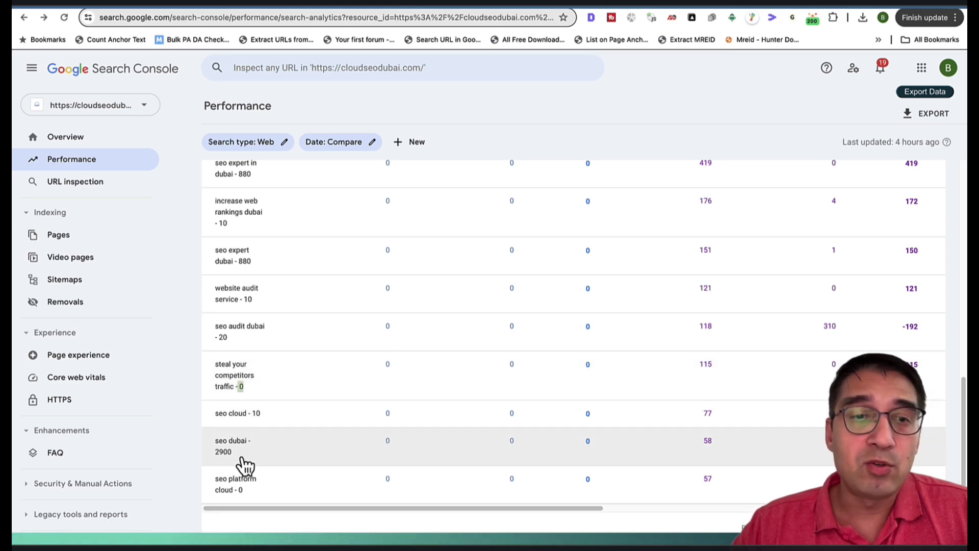
# Examine the impressions, CTR and position comparison columns of the query table and return to its first columns
pyautogui.moveTo(292, 508); pyautogui.dragTo(564, 506)
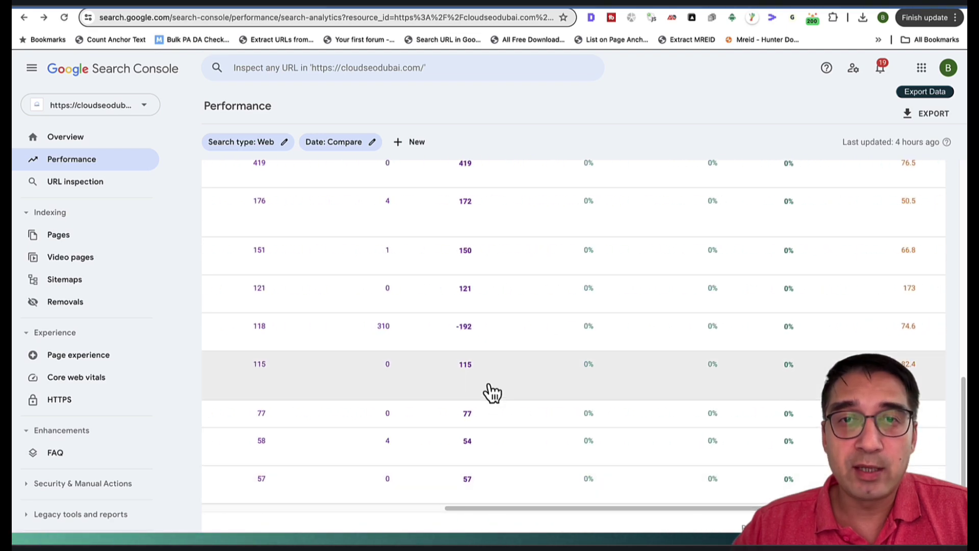
pyautogui.scroll(5, 490, 398)
pyautogui.scroll(-10, 510, 383)
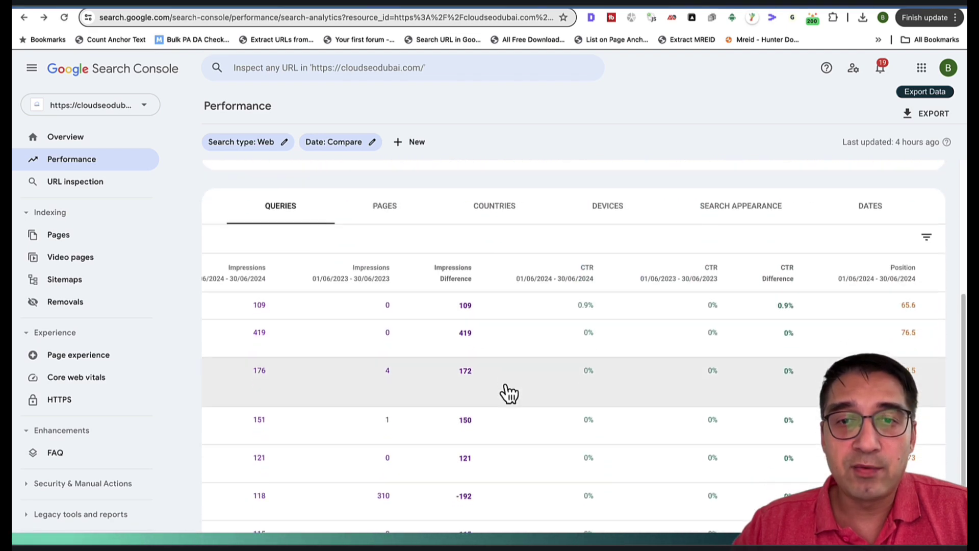
pyautogui.moveTo(519, 508); pyautogui.dragTo(619, 509)
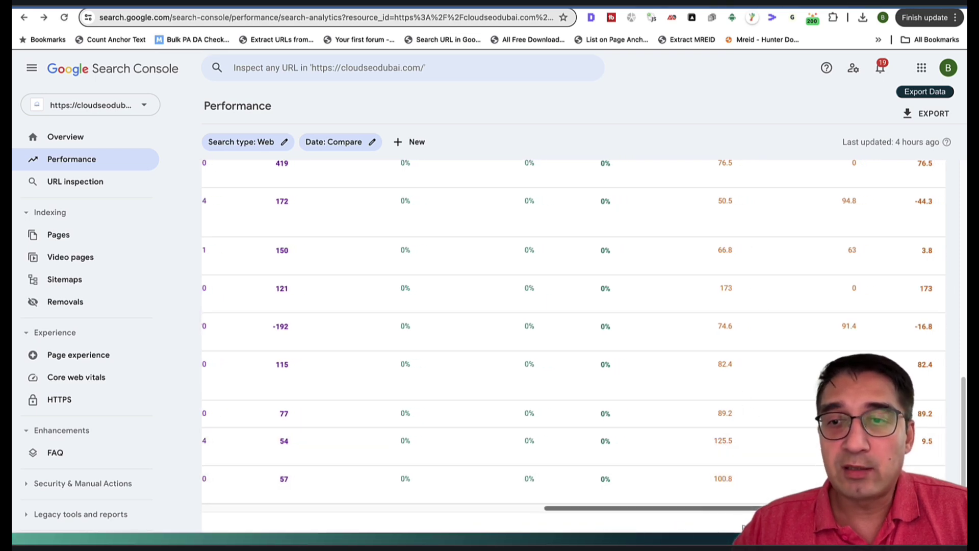
pyautogui.moveTo(712, 507); pyautogui.dragTo(217, 508)
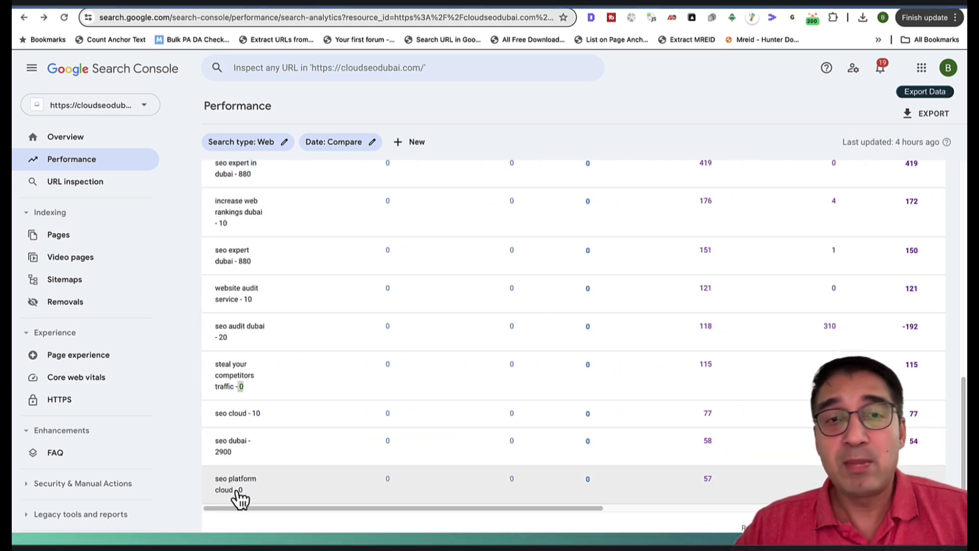
# Switch the performance table from queries to pages and look through the year-over-year page comparison
pyautogui.scroll(5, 363, 406)
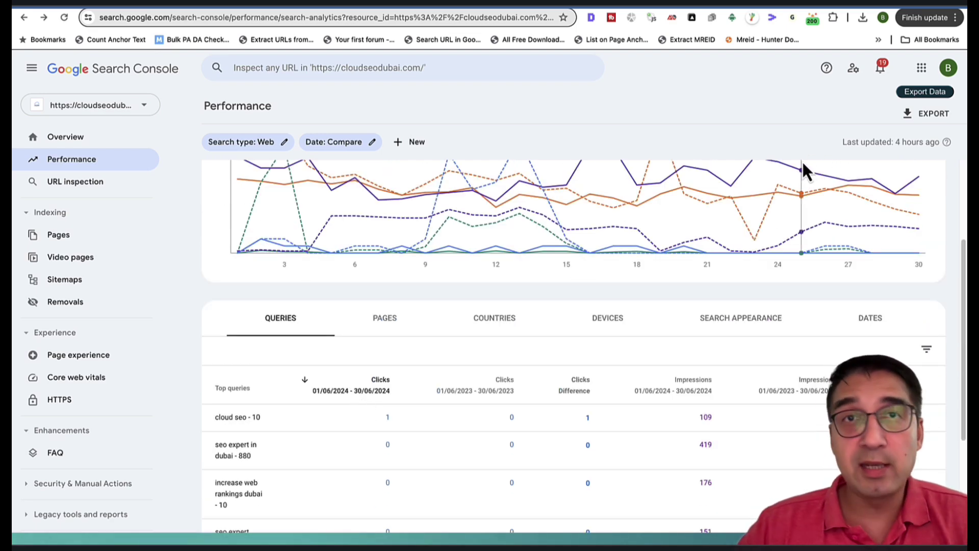
pyautogui.moveTo(804, 170)
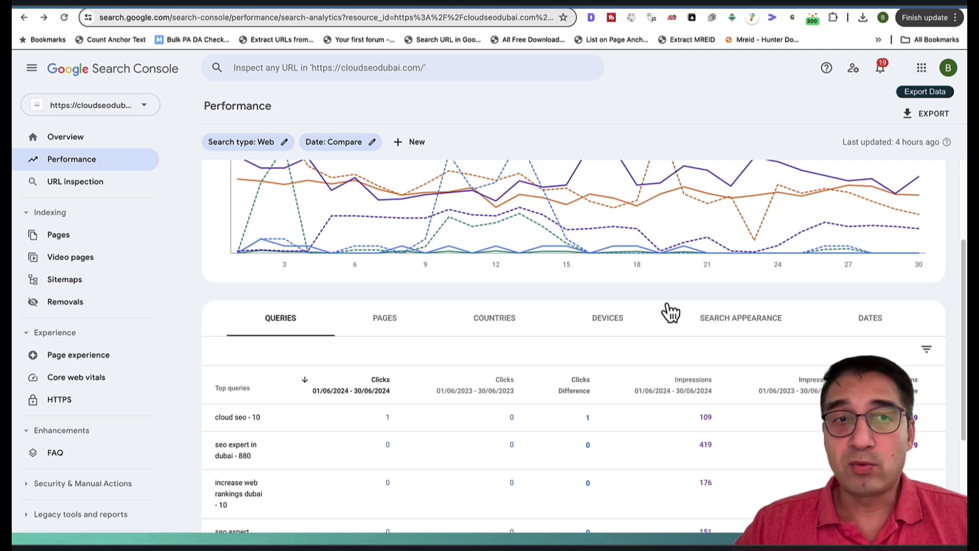
pyautogui.scroll(3, 670, 312)
pyautogui.scroll(-3, 668, 323)
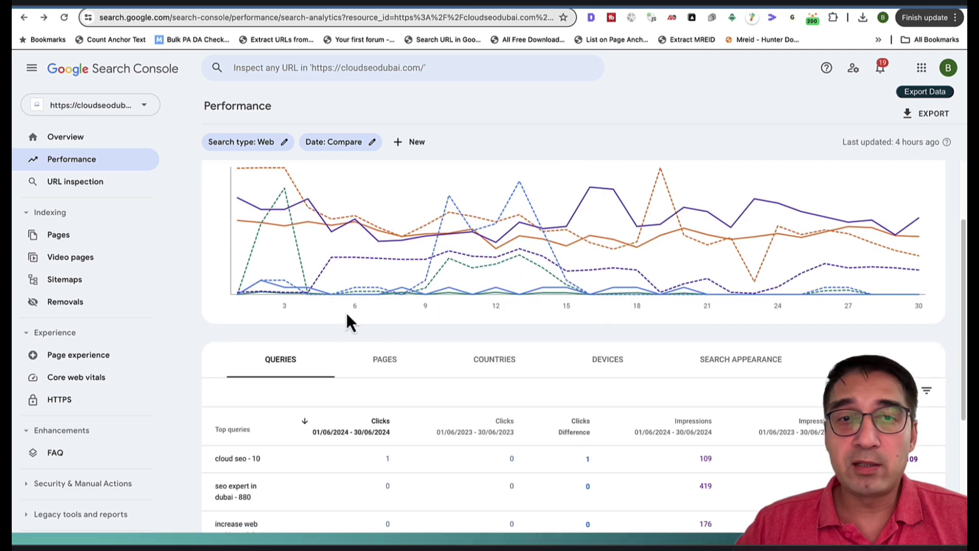
pyautogui.click(383, 358)
pyautogui.scroll(-5, 516, 357)
pyautogui.scroll(2, 477, 334)
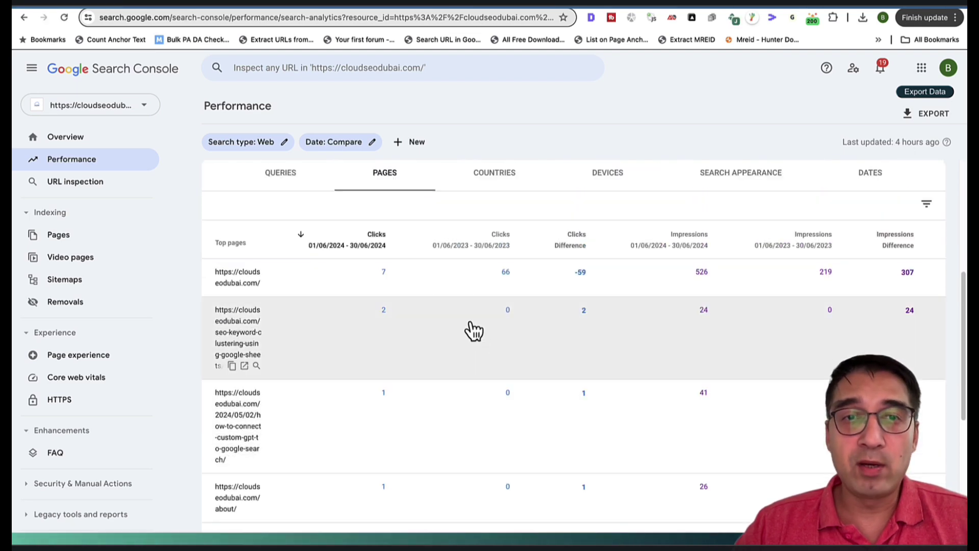